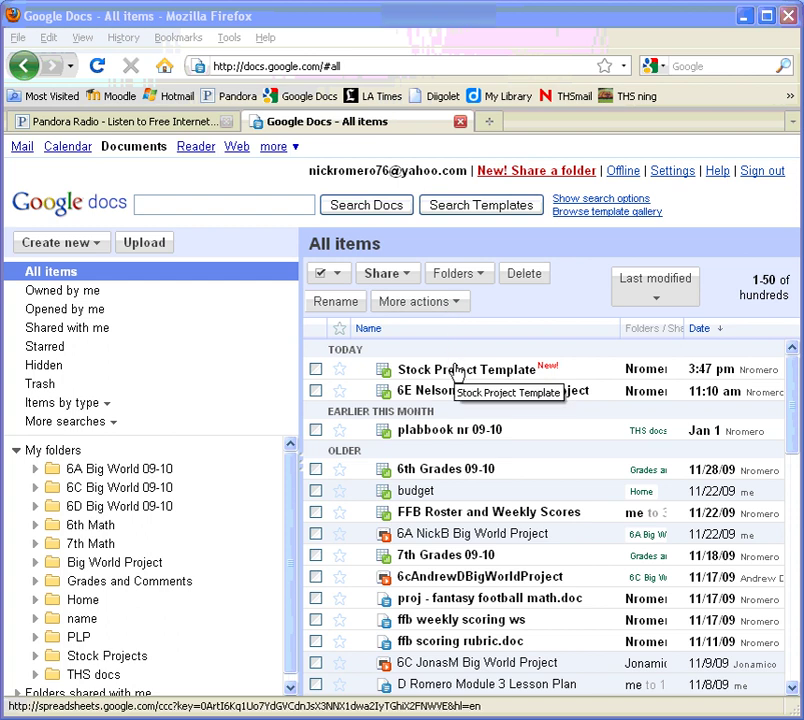
# Open the view-only Stock Project Template and inspect its label and value cells down to D3
pyautogui.click(457, 370)
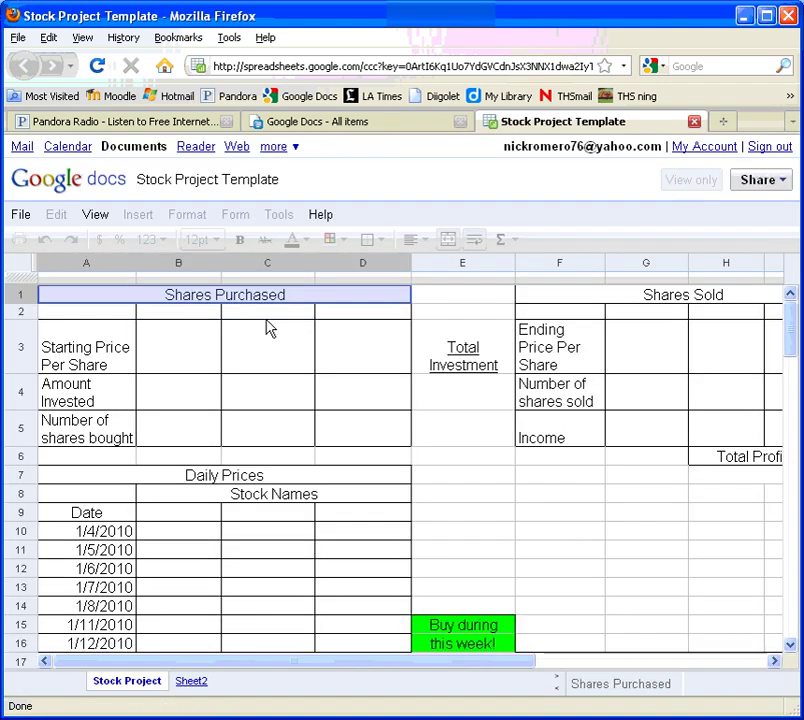
pyautogui.press('Down')
pyautogui.press('Down')
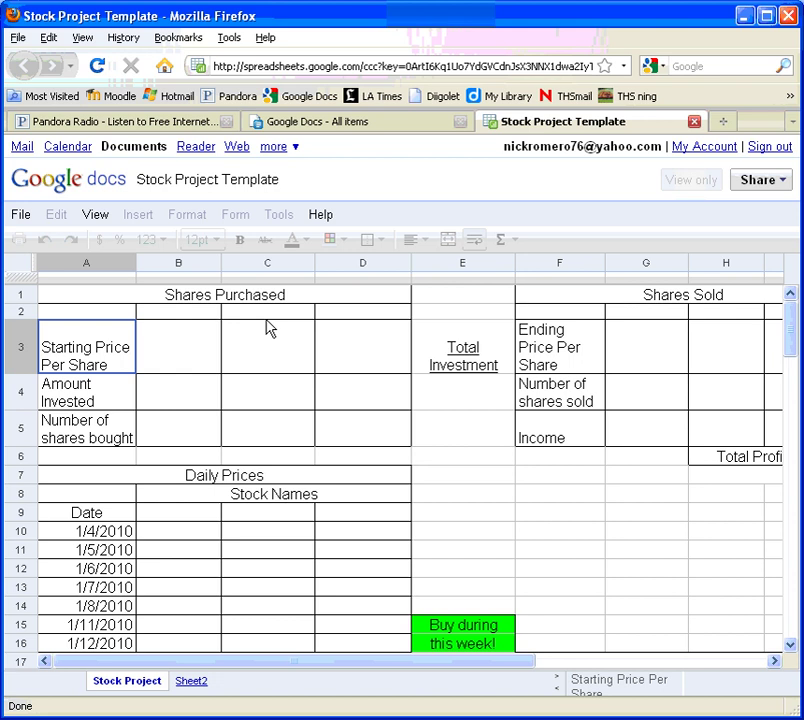
pyautogui.press('Right')
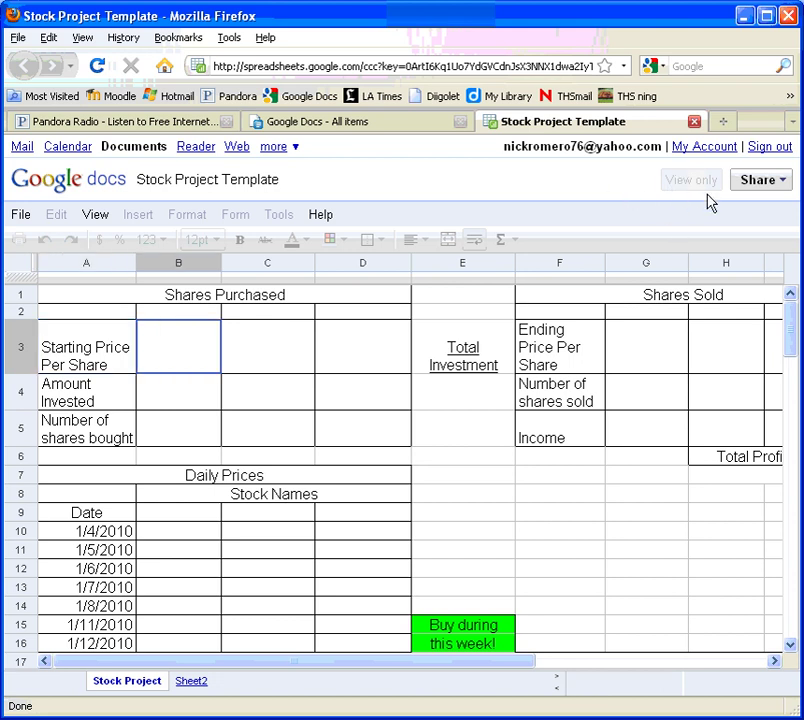
pyautogui.click(399, 336)
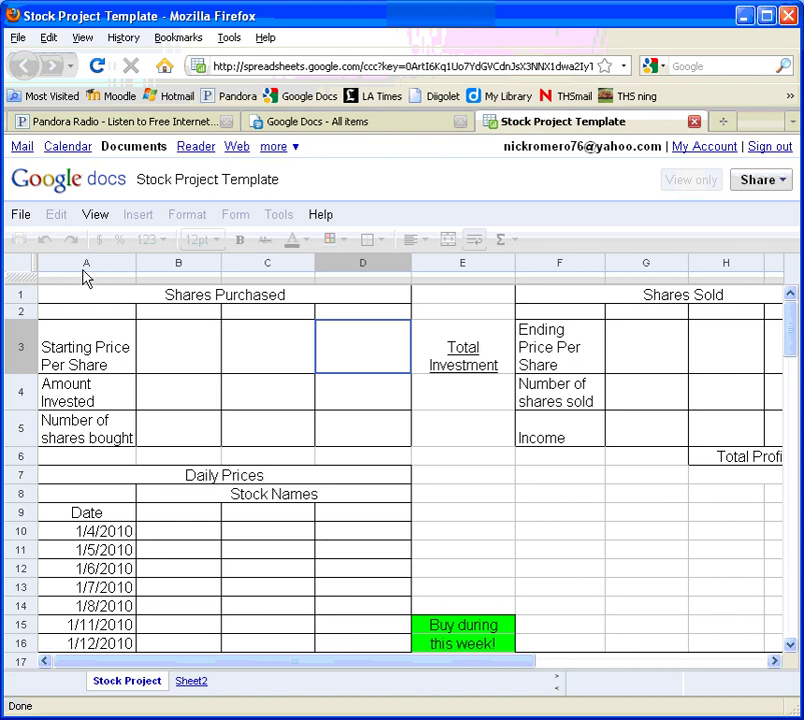
# Save a copy of the template named '6E', the student's name, then 'Stock Project'
pyautogui.click(24, 217)
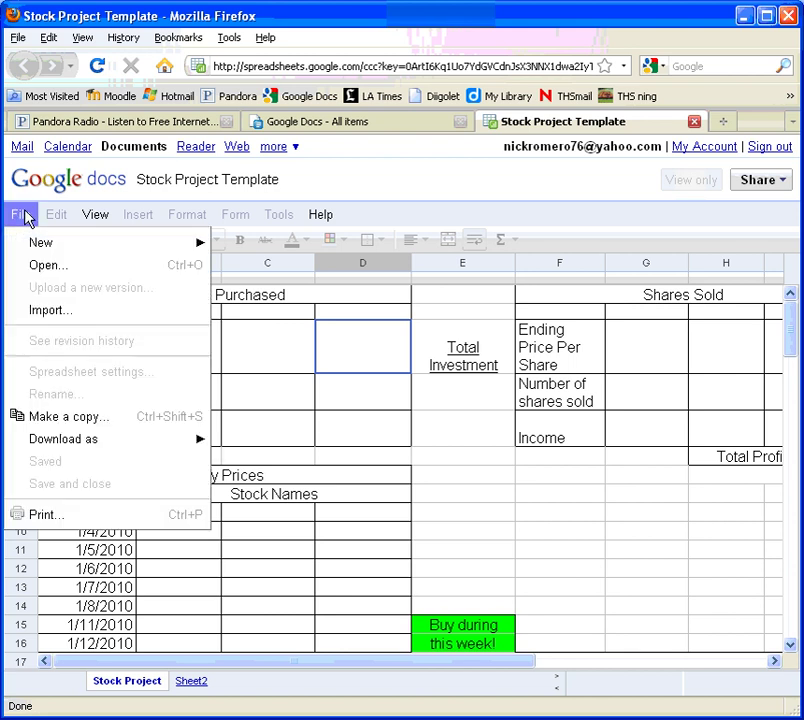
pyautogui.click(70, 416)
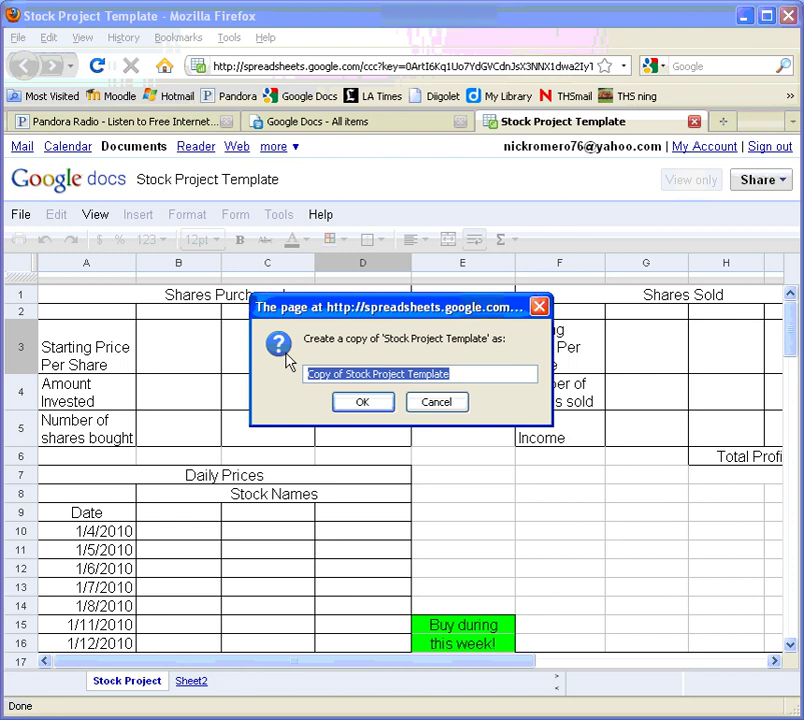
pyautogui.write('6')
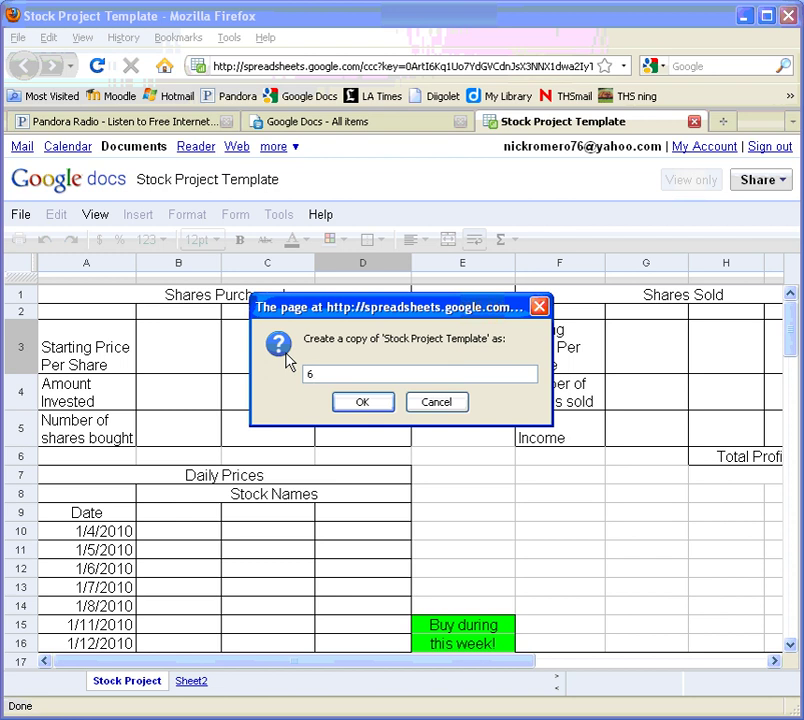
pyautogui.write('Romero Stock Project')
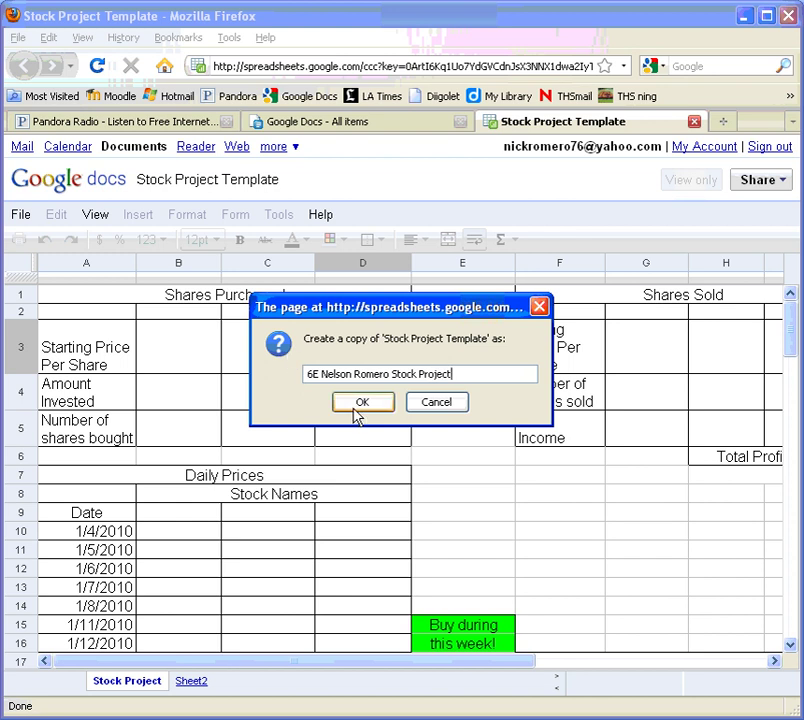
pyautogui.click(360, 403)
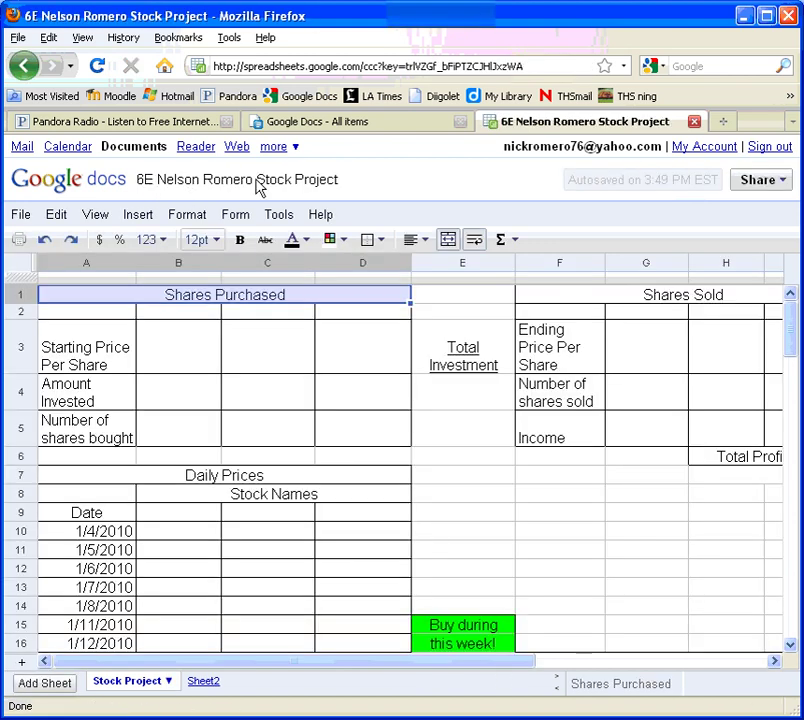
pyautogui.click(194, 342)
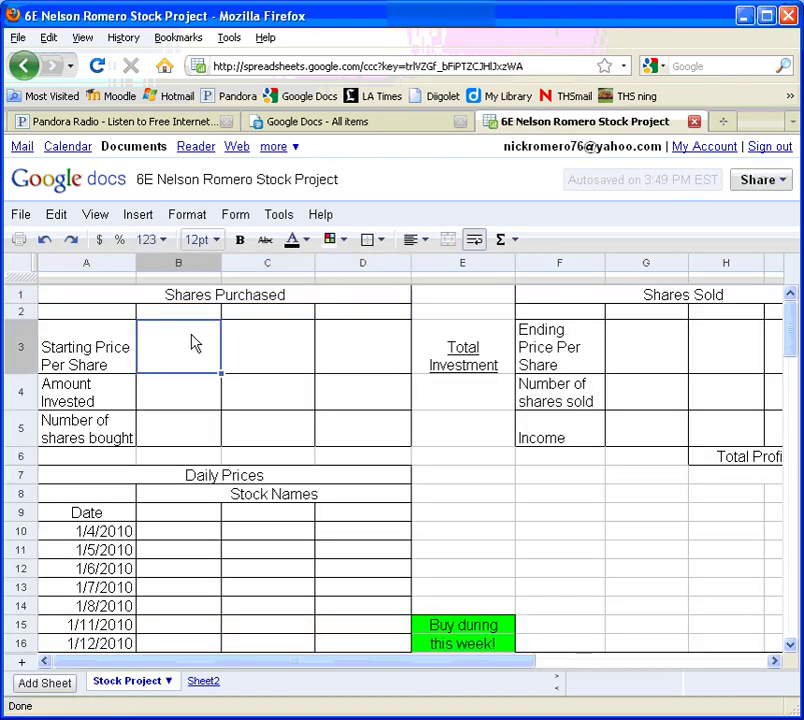
pyautogui.write('dfd')
pyautogui.press('Tab')
pyautogui.write('df')
pyautogui.click(194, 343)
pyautogui.press('Delete')
pyautogui.press('Right')
pyautogui.press('Delete')
pyautogui.click(194, 343)
pyautogui.click(764, 190)
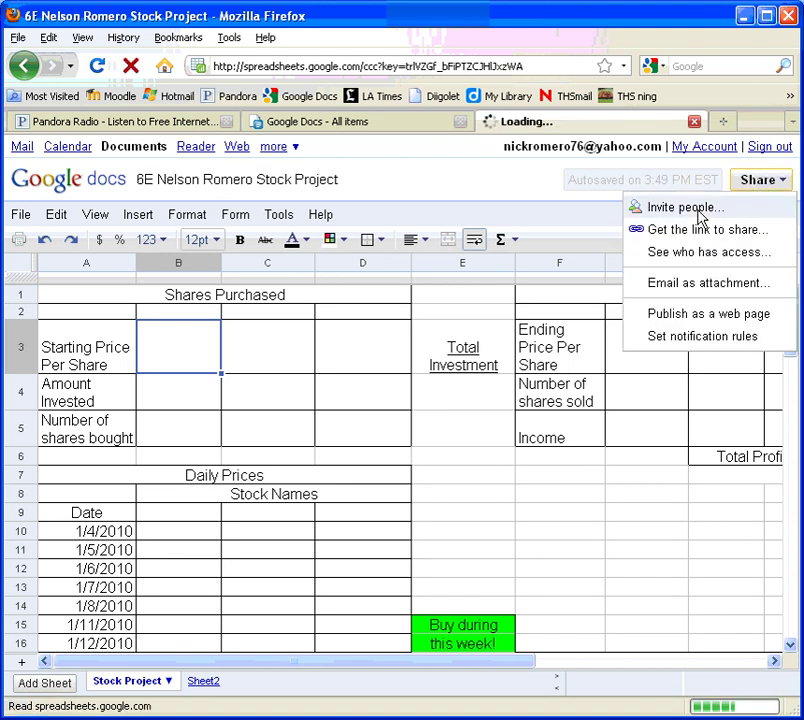
pyautogui.click(698, 212)
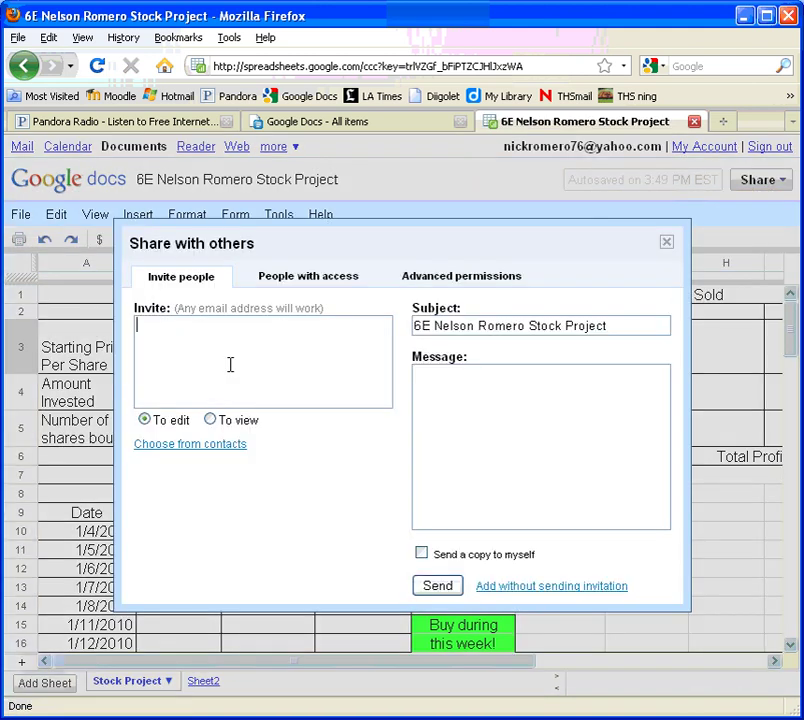
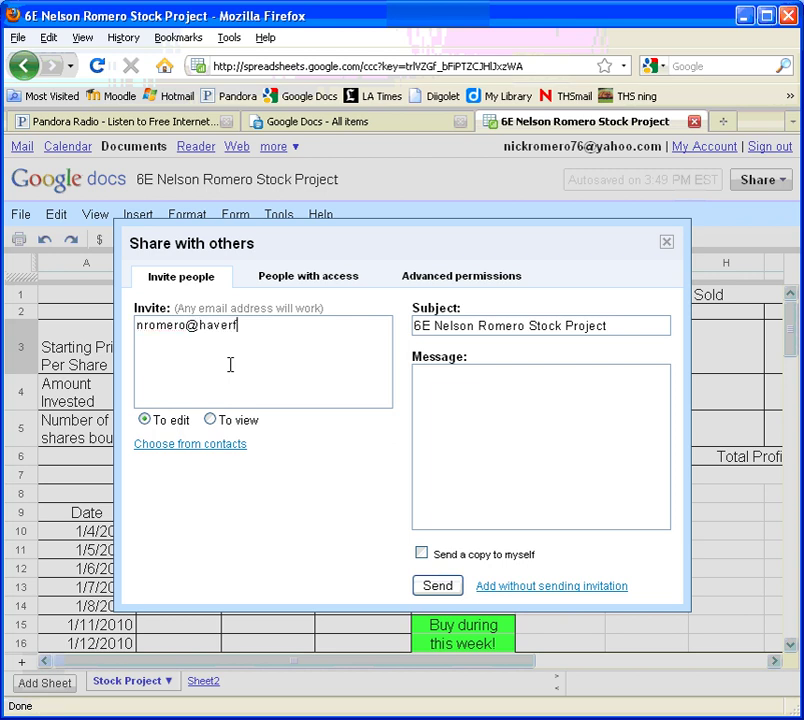
pyautogui.click(668, 242)
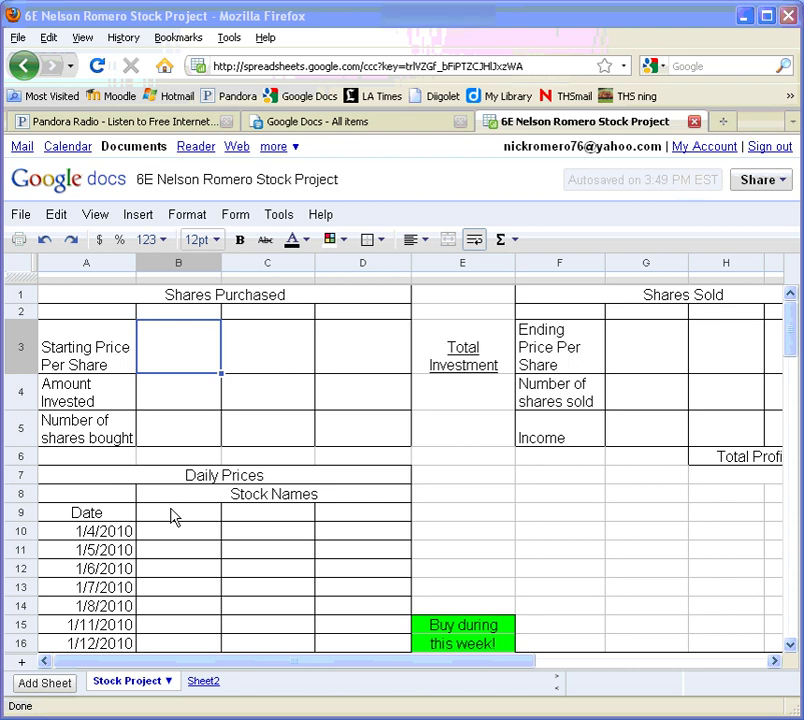
# Enter IBM, APPL and GOOG into cells B9, C9 and D9
pyautogui.click(172, 516)
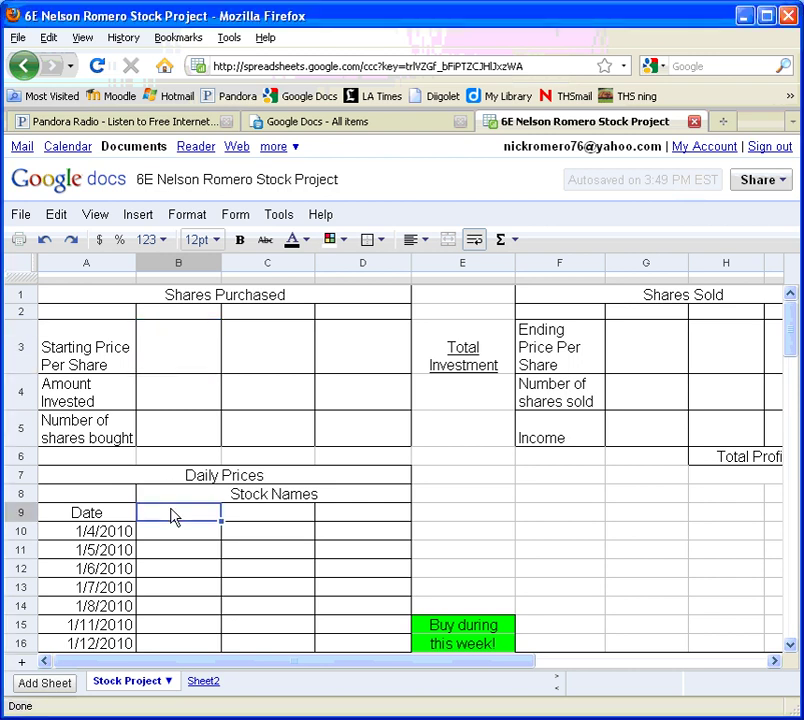
pyautogui.write('IBM')
pyautogui.press('Tab')
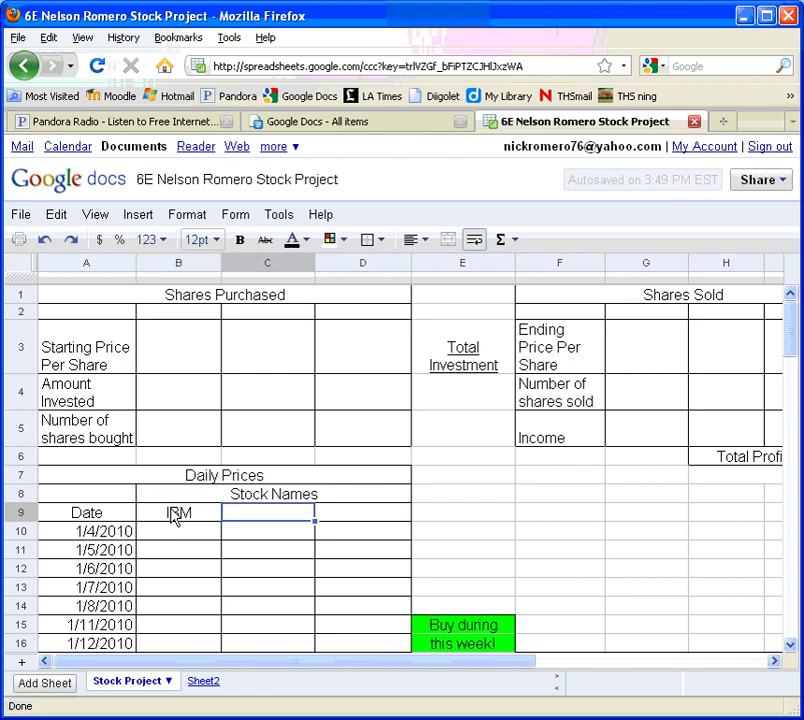
pyautogui.write('APPL')
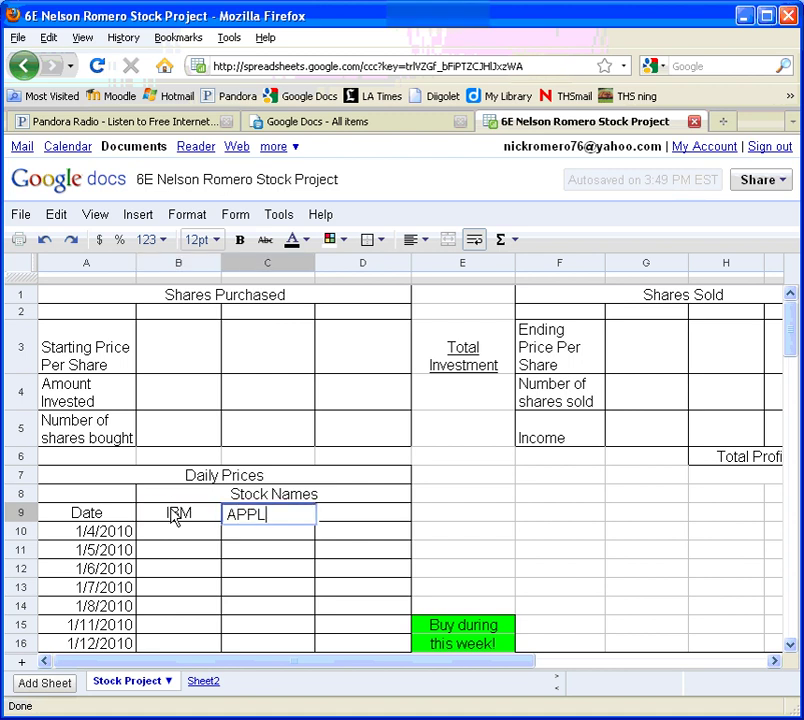
pyautogui.press('Tab')
pyautogui.write('GOOG')
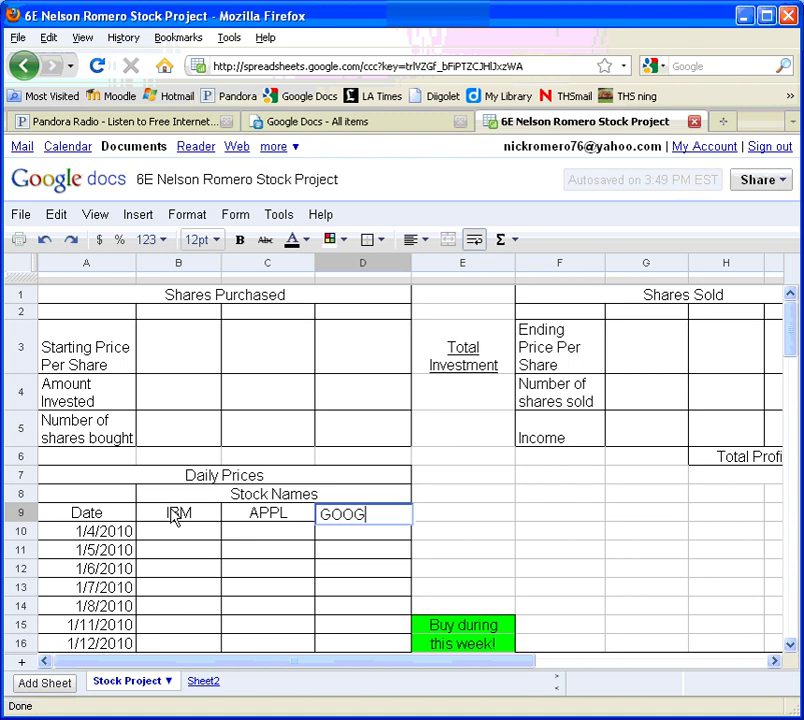
pyautogui.press('Return')
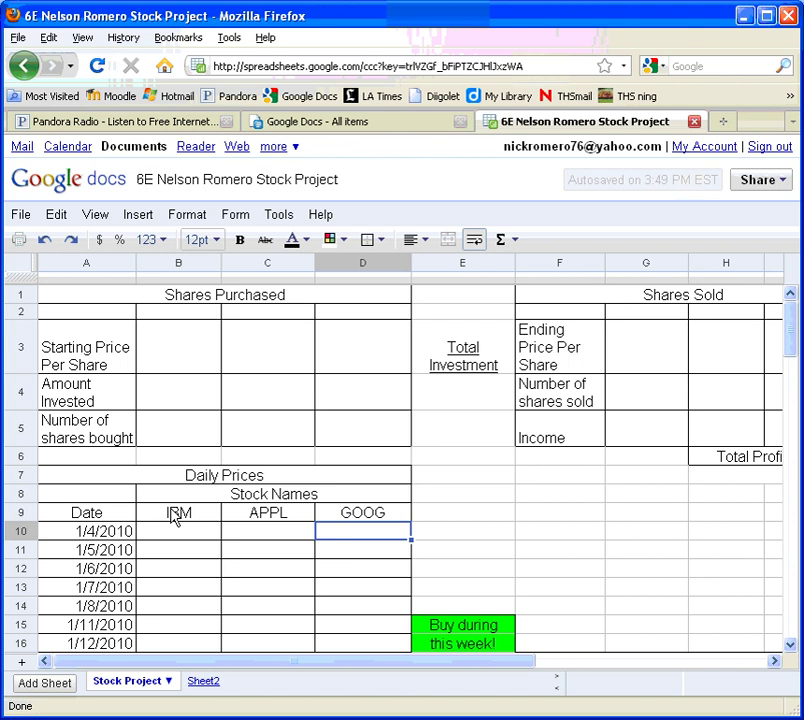
pyautogui.click(175, 517)
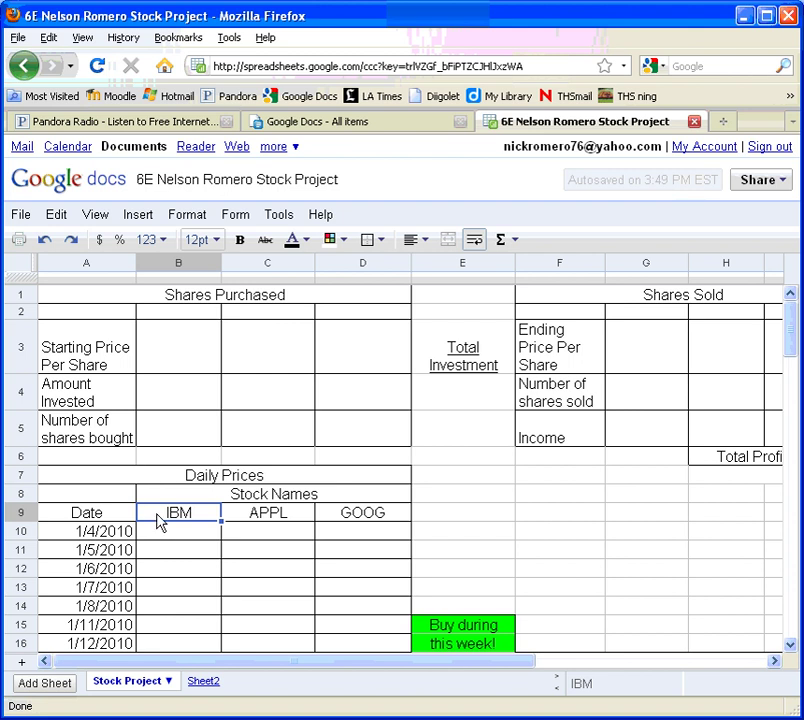
# Link B2 to =B9 and C2 to =C9 so they show IBM and APPL
pyautogui.click(176, 317)
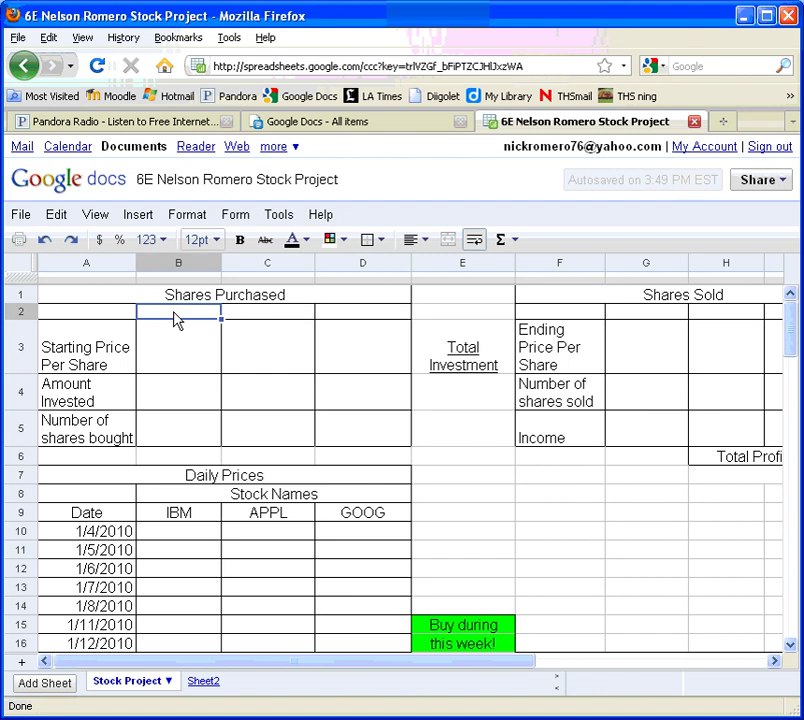
pyautogui.write('=')
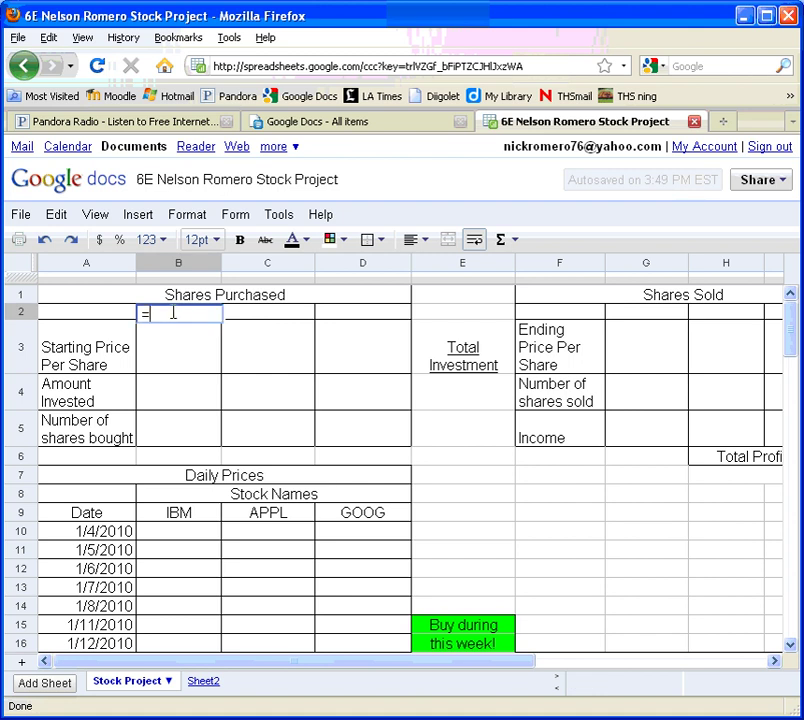
pyautogui.click(180, 516)
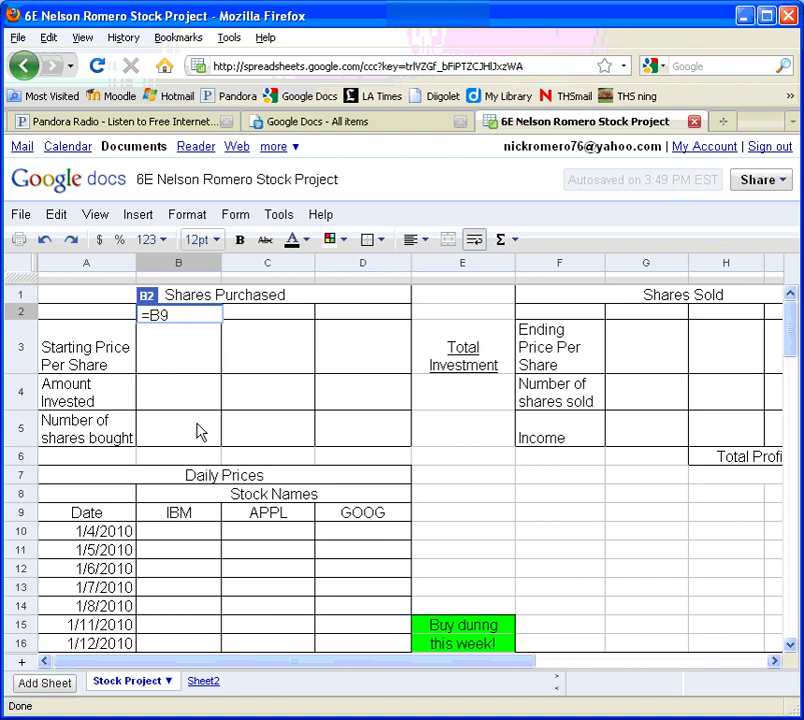
pyautogui.press('Return')
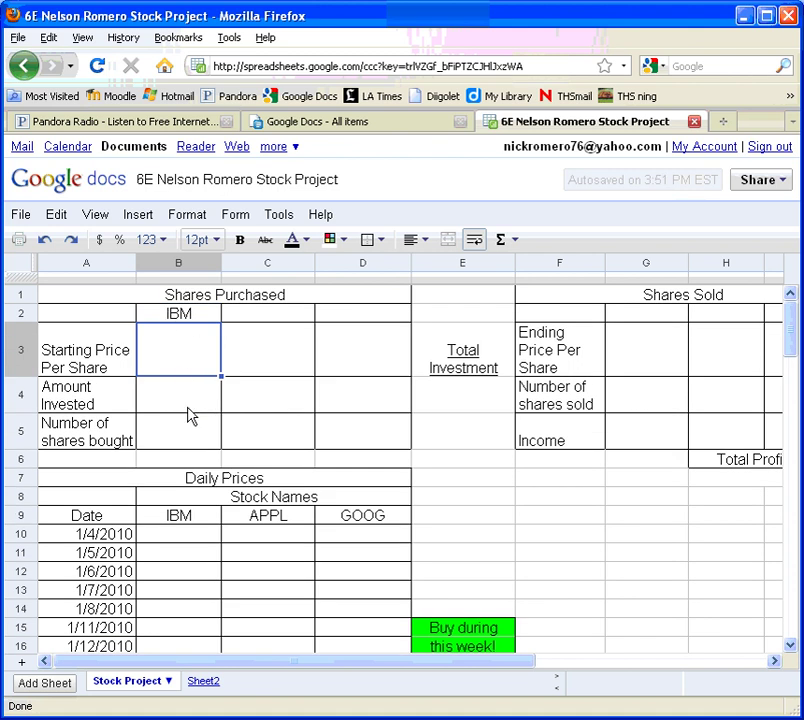
pyautogui.click(263, 320)
pyautogui.write('=')
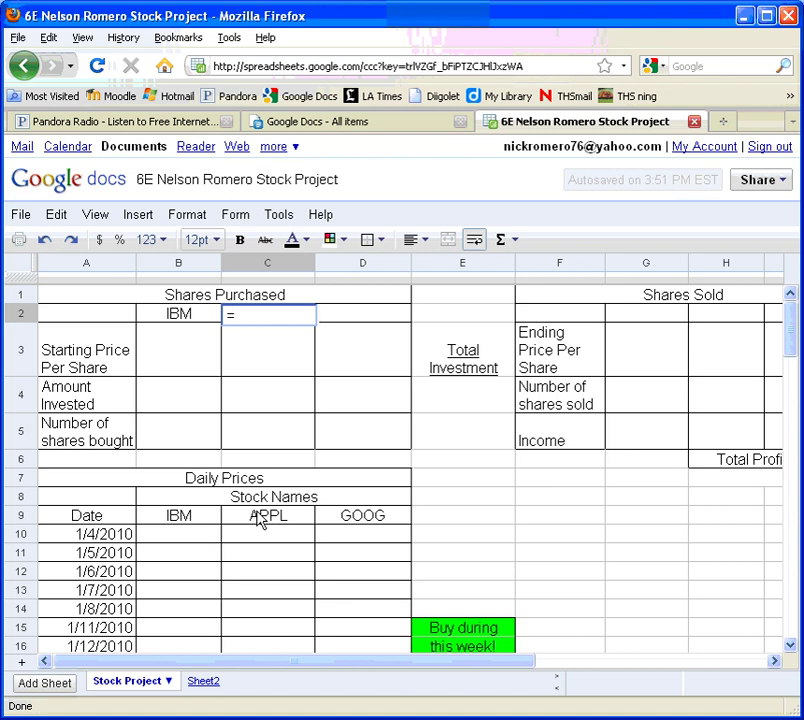
pyautogui.click(260, 518)
pyautogui.press('Return')
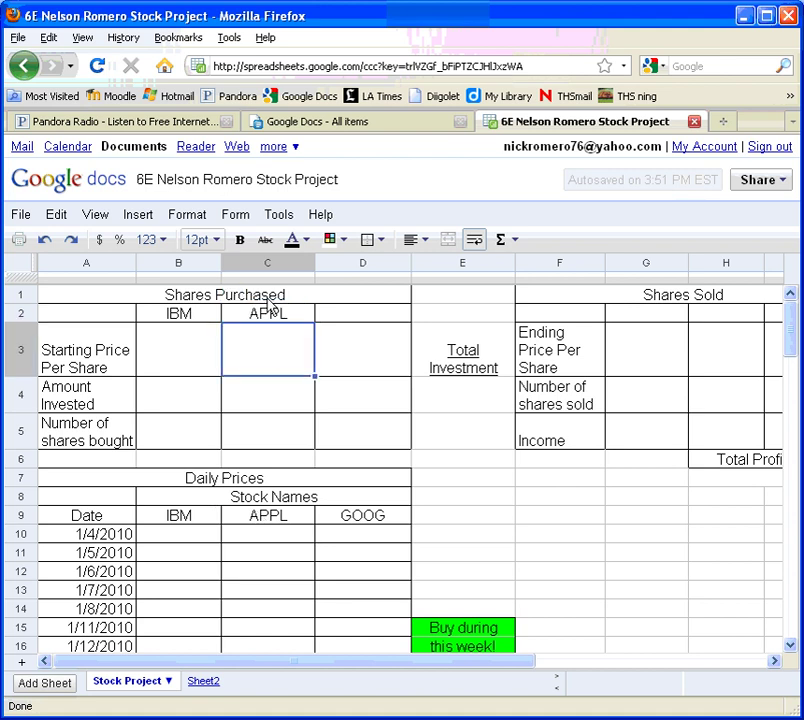
# Copy C2's formula into D2 so it becomes =D9 showing GOOG
pyautogui.click(267, 312)
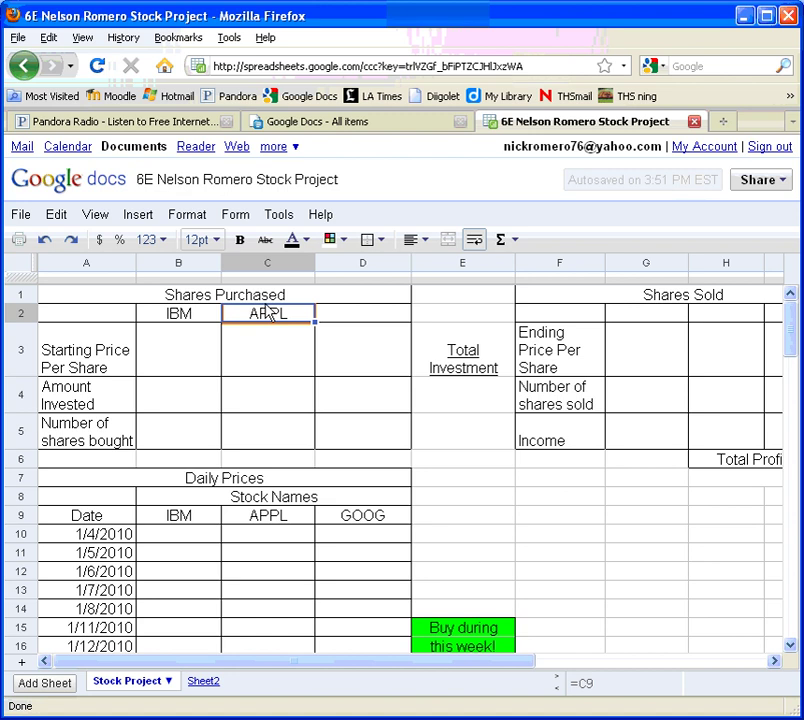
pyautogui.press('Right')
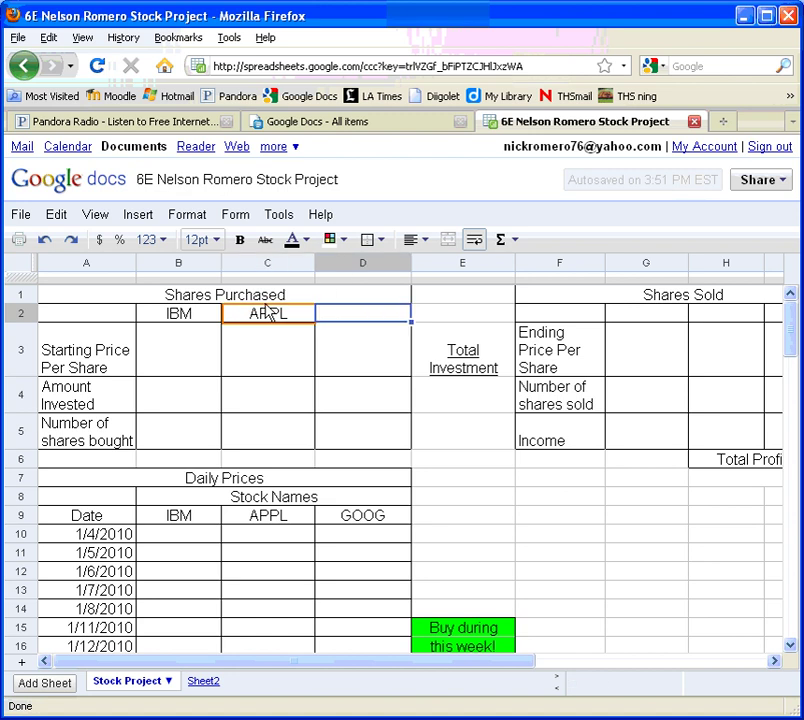
pyautogui.write('=D9')
pyautogui.press('Down')
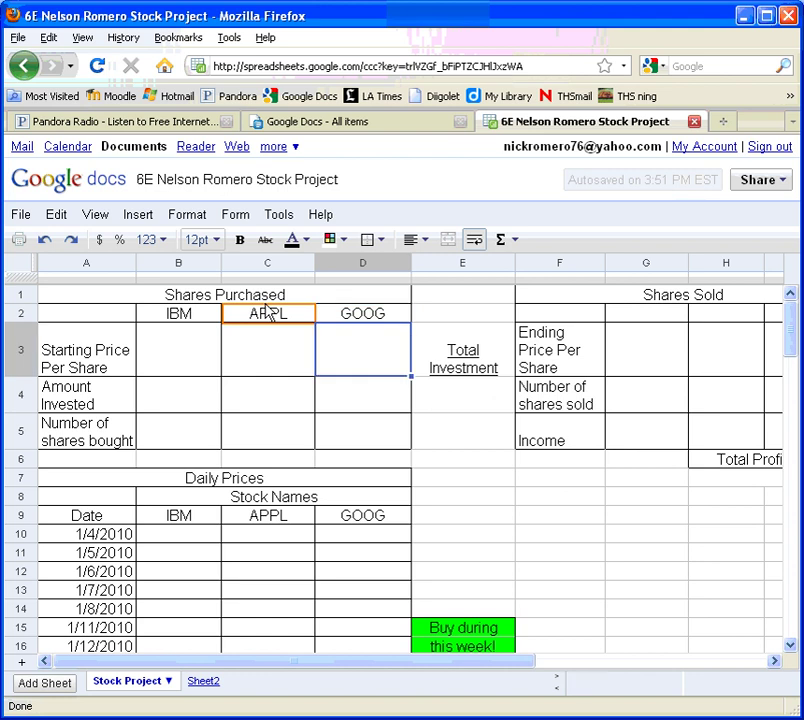
pyautogui.click(362, 314)
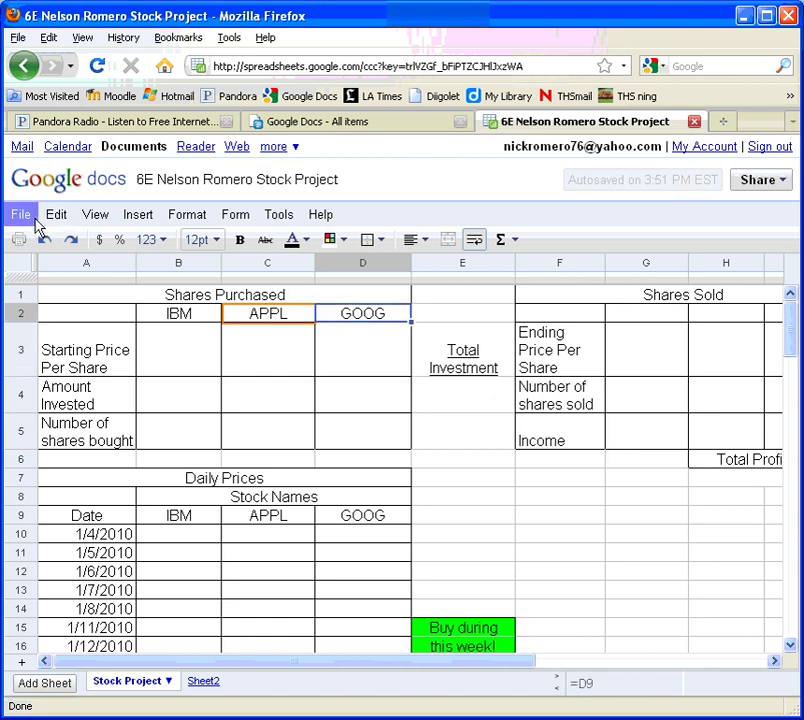
# Show the formula bar and check the formula behind B2
pyautogui.click(88, 222)
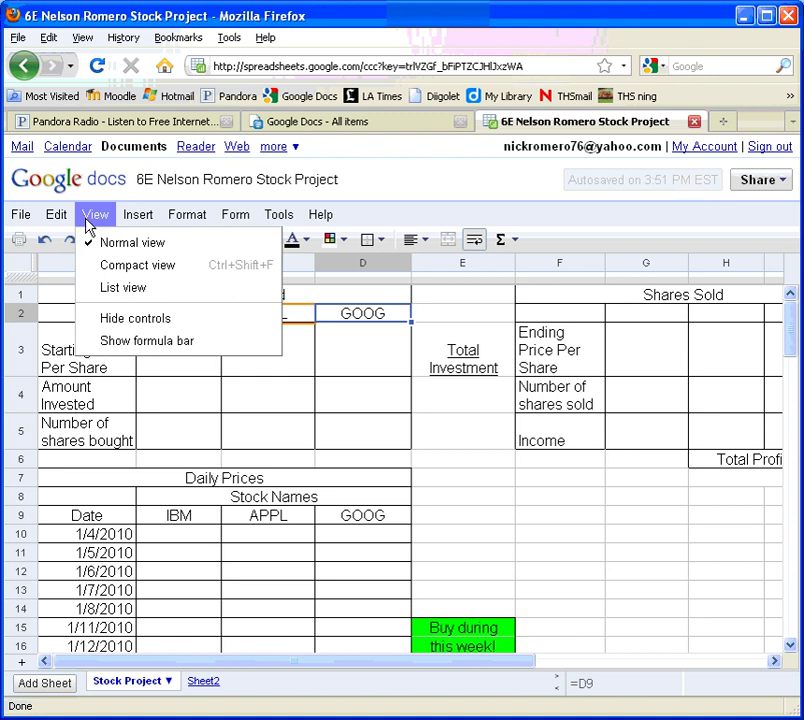
pyautogui.click(135, 343)
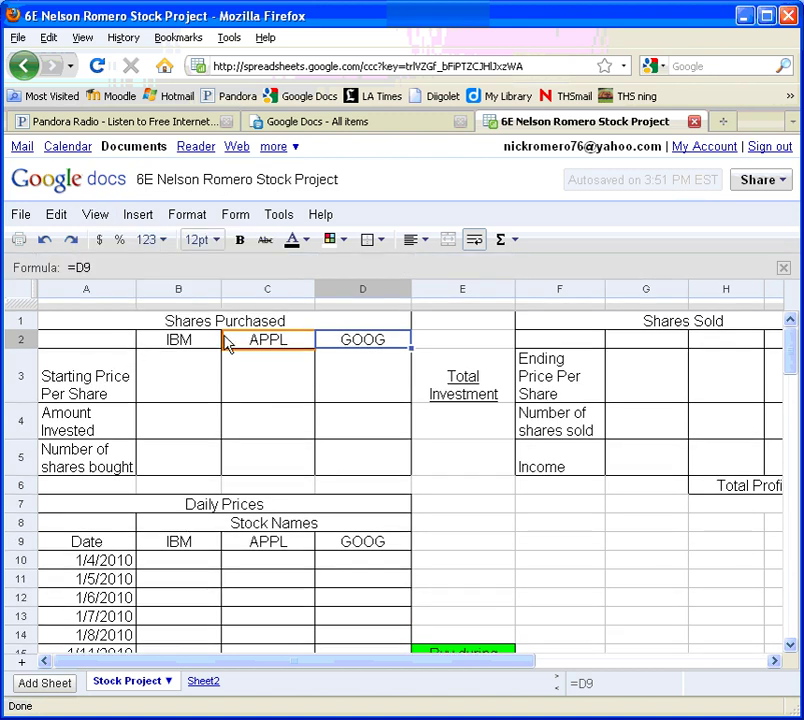
pyautogui.click(170, 343)
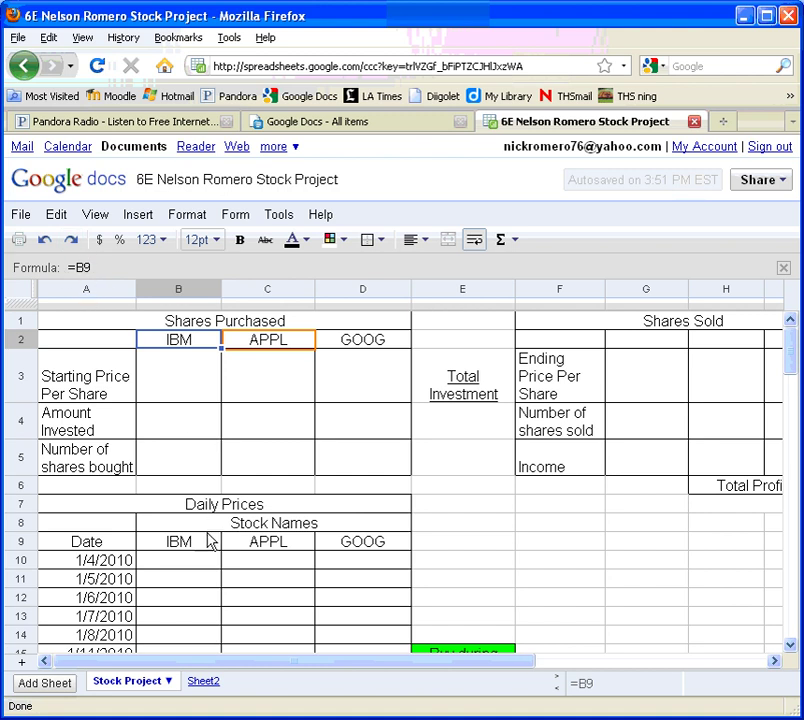
# Enter =B9 in G2 and fill it across H2:I2 for the Shares Sold headers
pyautogui.click(642, 346)
pyautogui.write('=')
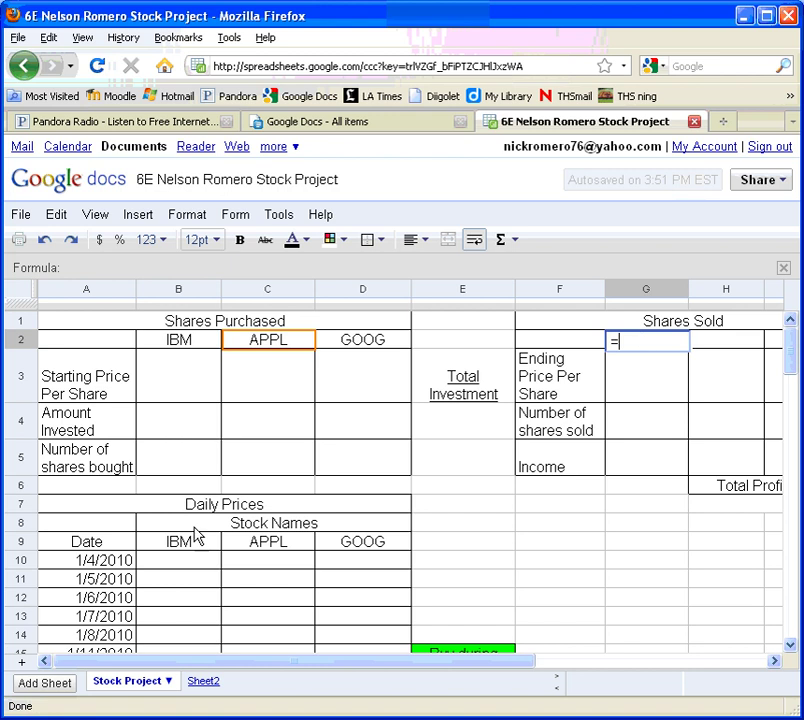
pyautogui.click(189, 546)
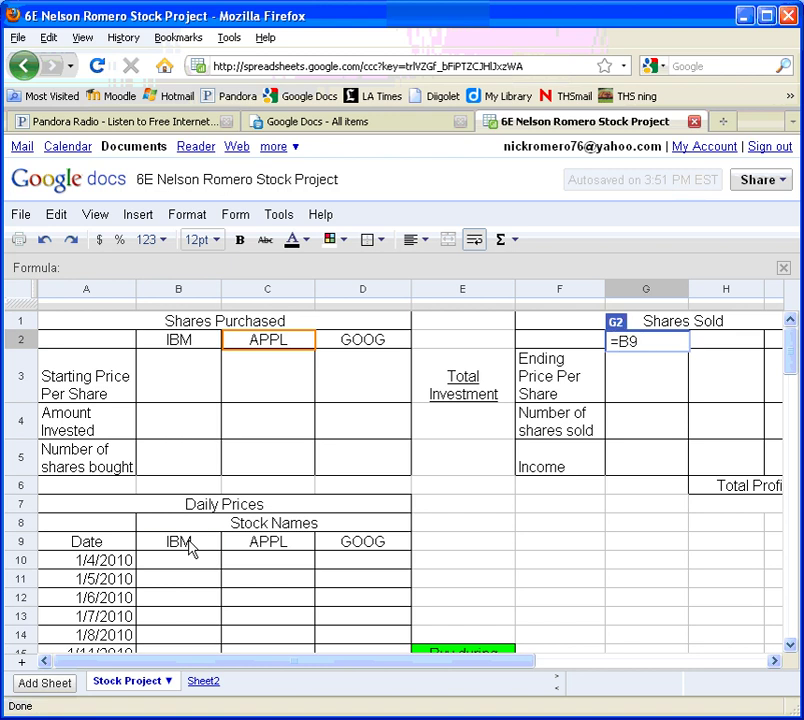
pyautogui.press('Return')
pyautogui.press('Up')
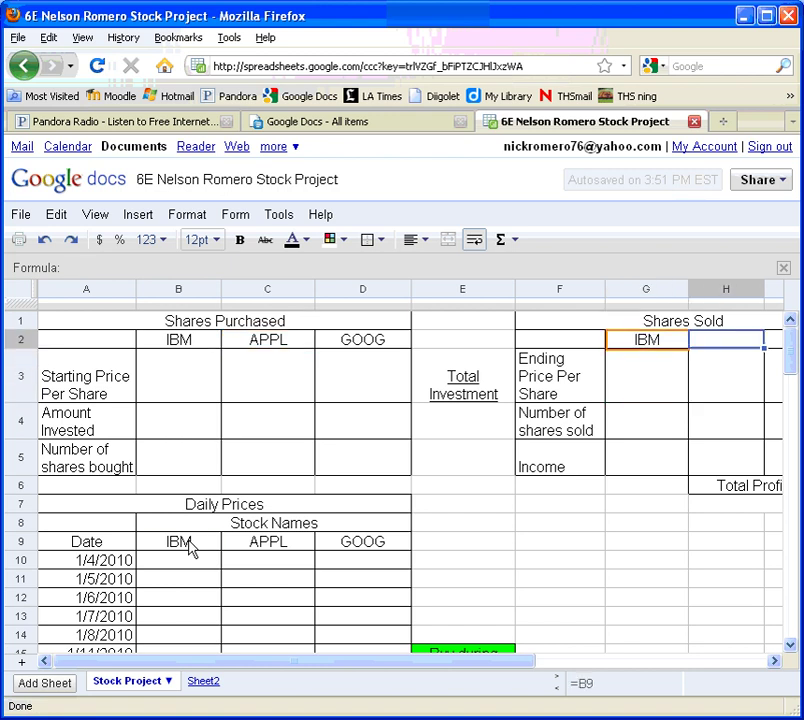
pyautogui.hotkey('shift', 'Right')
pyautogui.hotkey('shift', 'Right')
pyautogui.hotkey('ctrl', 'r')
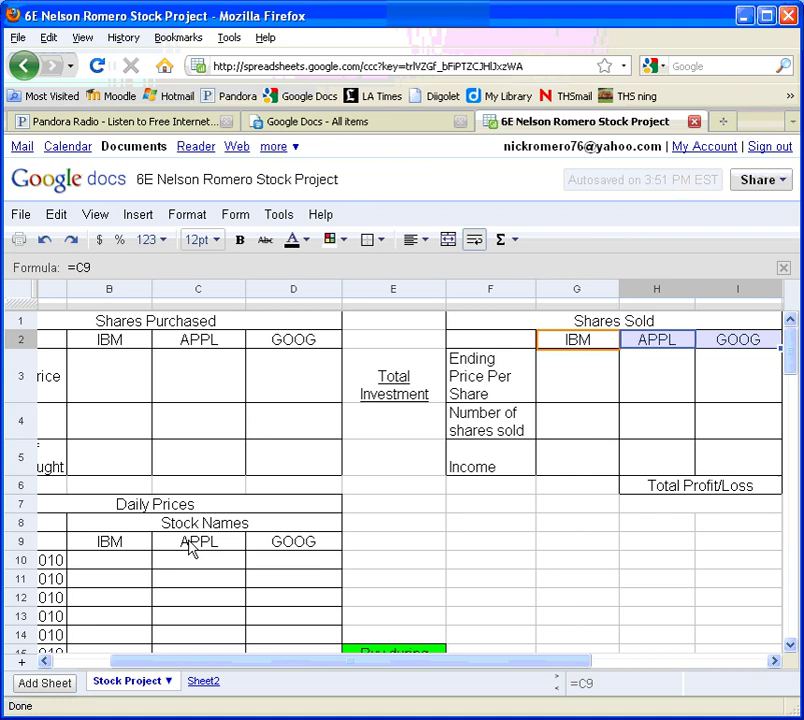
pyautogui.press('Delete')
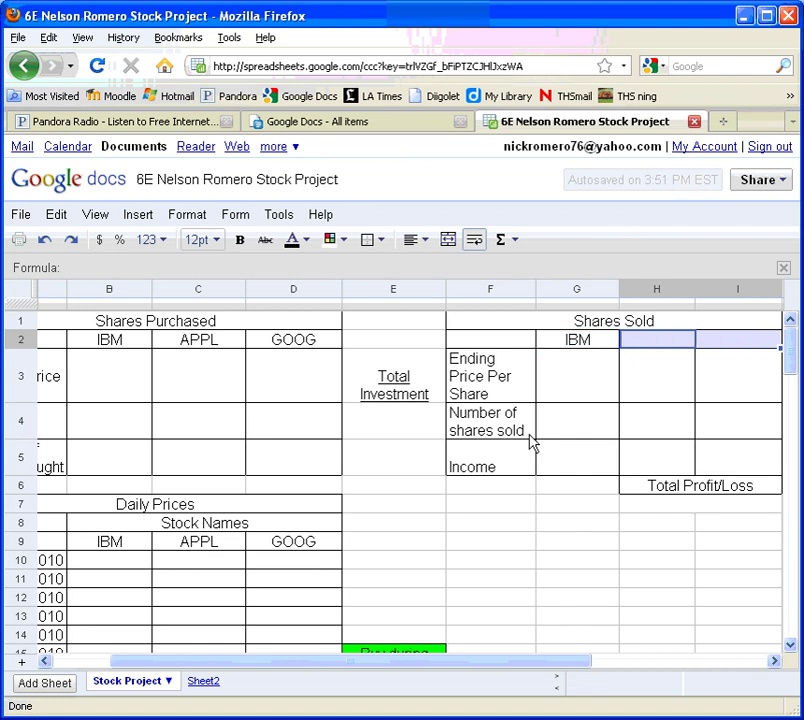
pyautogui.click(585, 345)
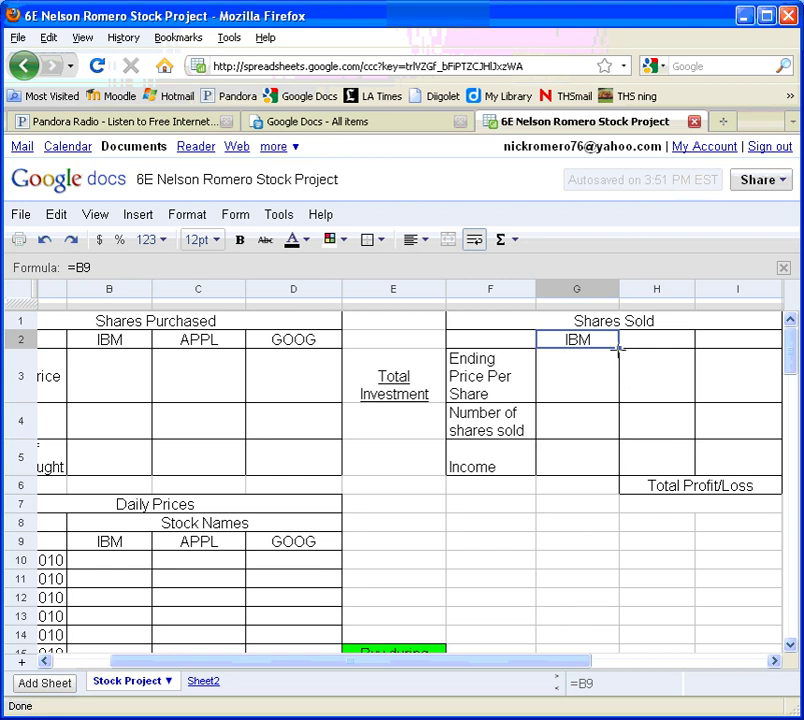
pyautogui.moveTo(618, 347); pyautogui.dragTo(727, 350)
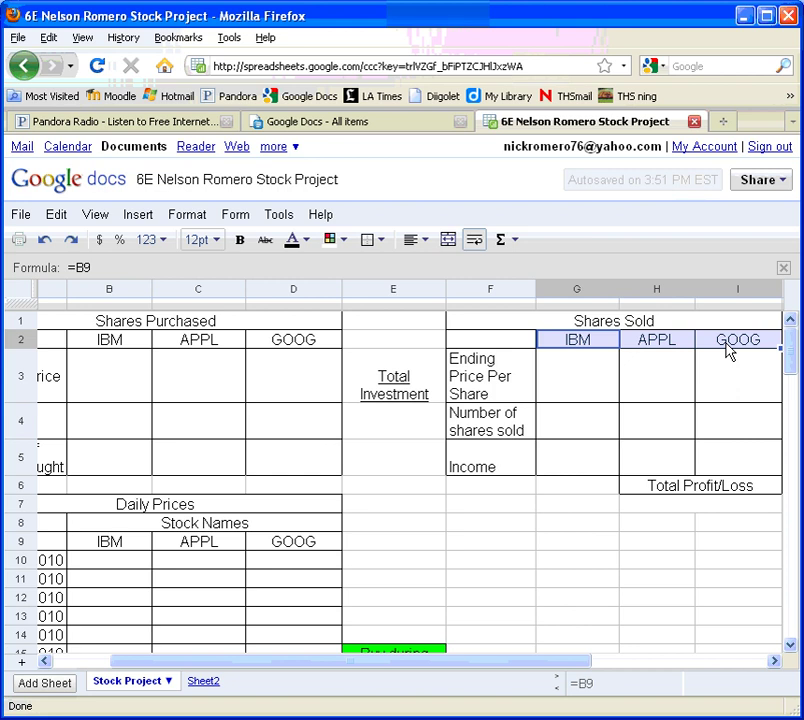
pyautogui.click(648, 378)
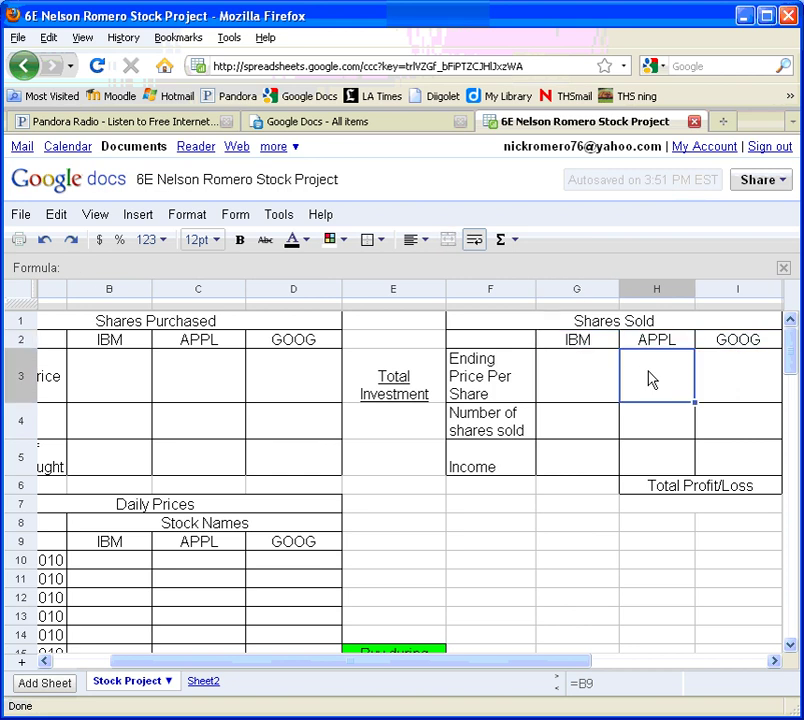
# Change cell B9 from IBM to GE so both linked headers update
pyautogui.click(117, 541)
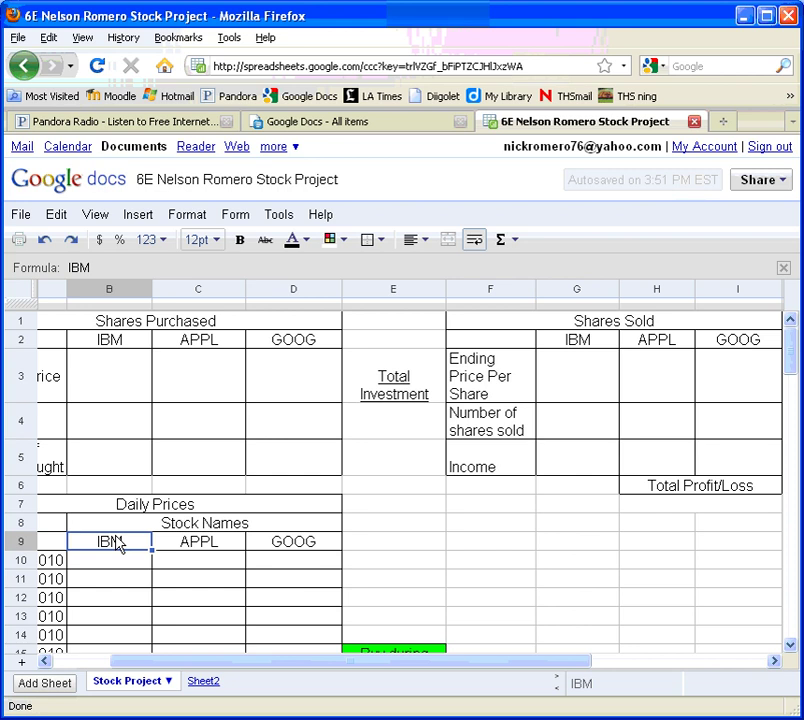
pyautogui.write('GE')
pyautogui.press('Return')
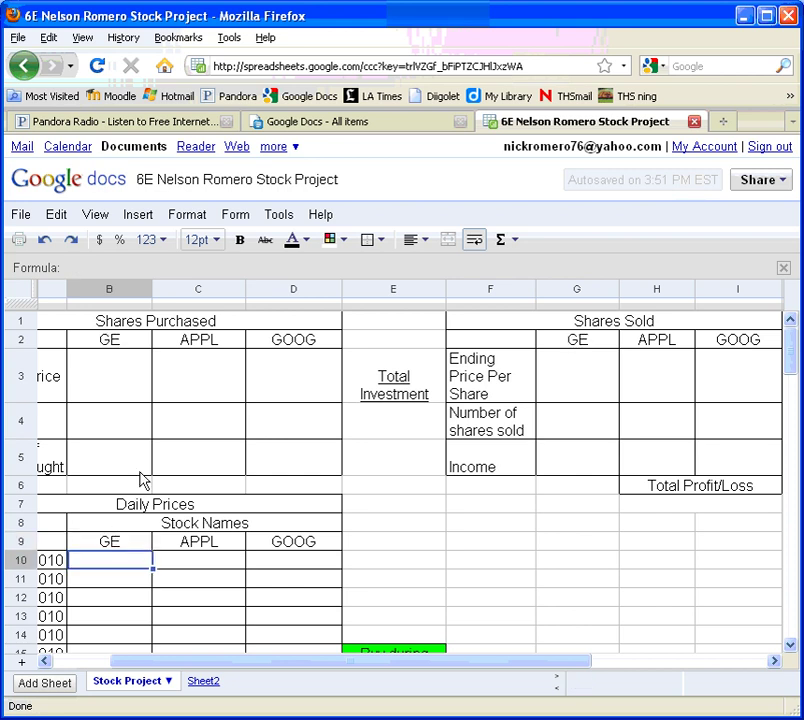
pyautogui.click(56, 664)
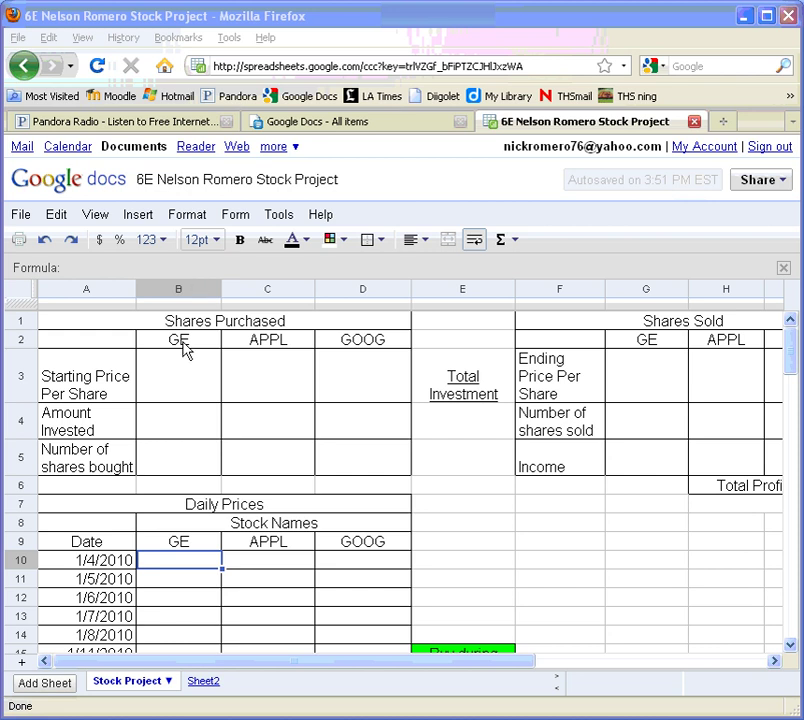
# Fill the GE cells B2, B9 and G2 with blue
pyautogui.click(183, 345)
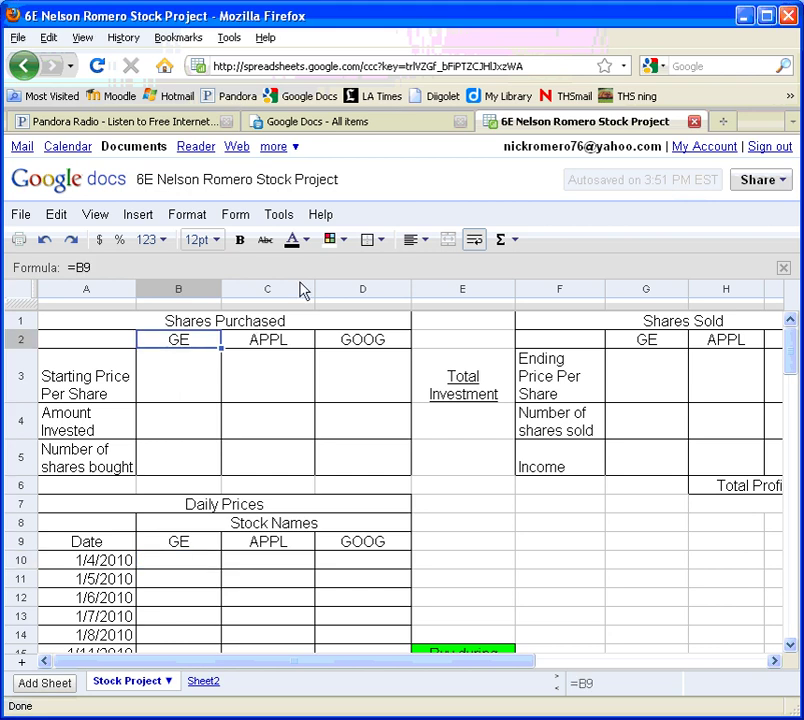
pyautogui.click(345, 243)
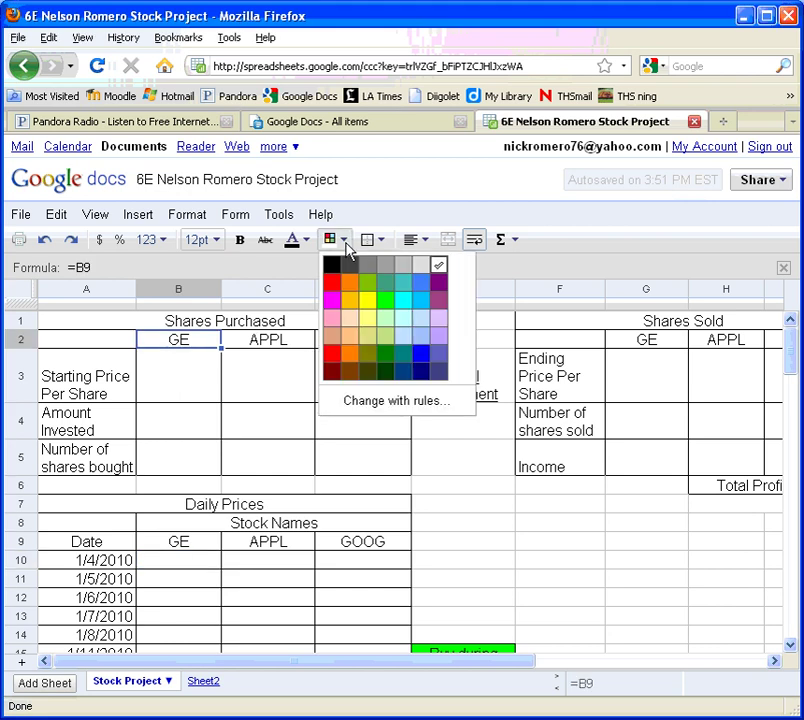
pyautogui.click(370, 240)
pyautogui.click(339, 241)
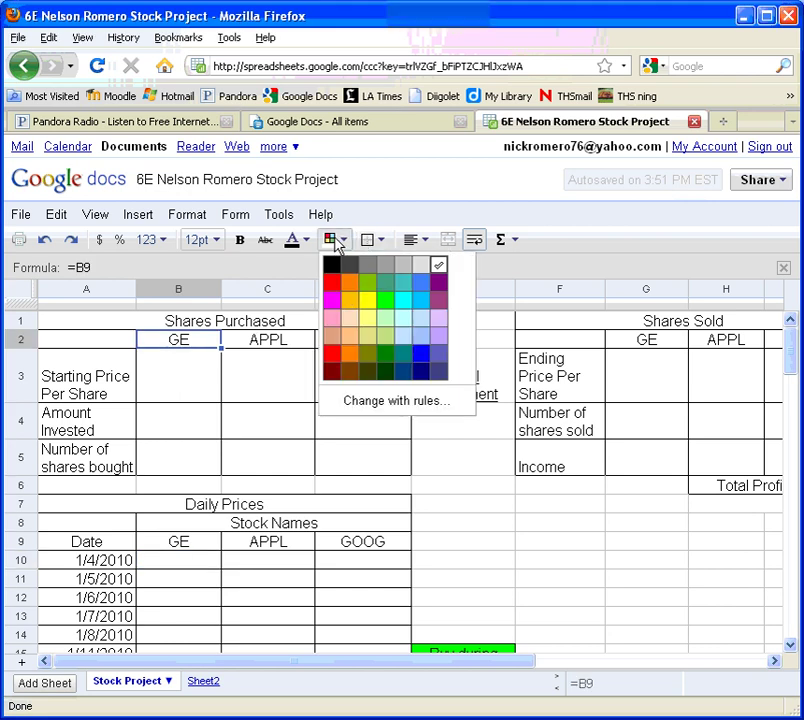
pyautogui.click(421, 297)
pyautogui.click(193, 402)
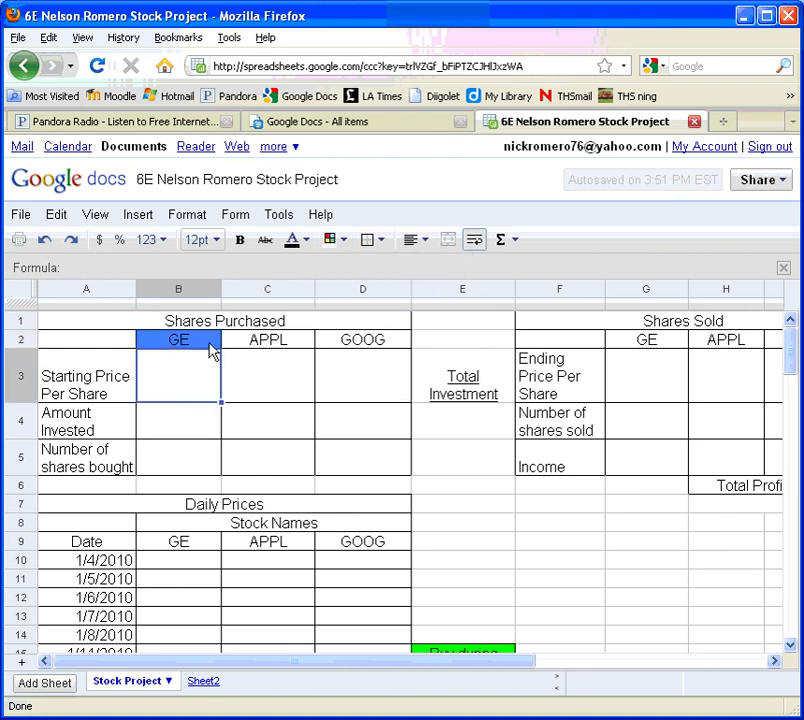
pyautogui.click(182, 545)
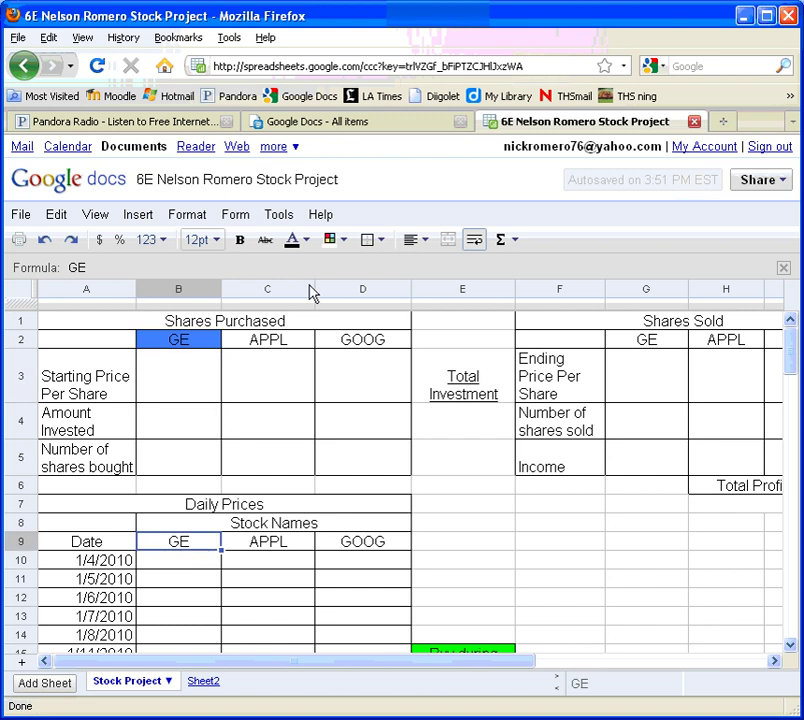
pyautogui.click(330, 239)
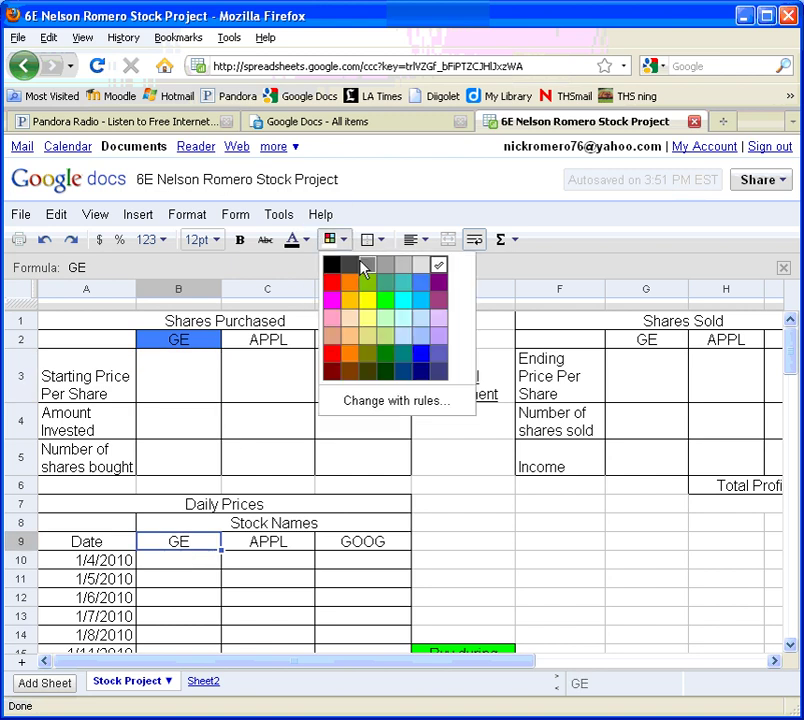
pyautogui.click(426, 289)
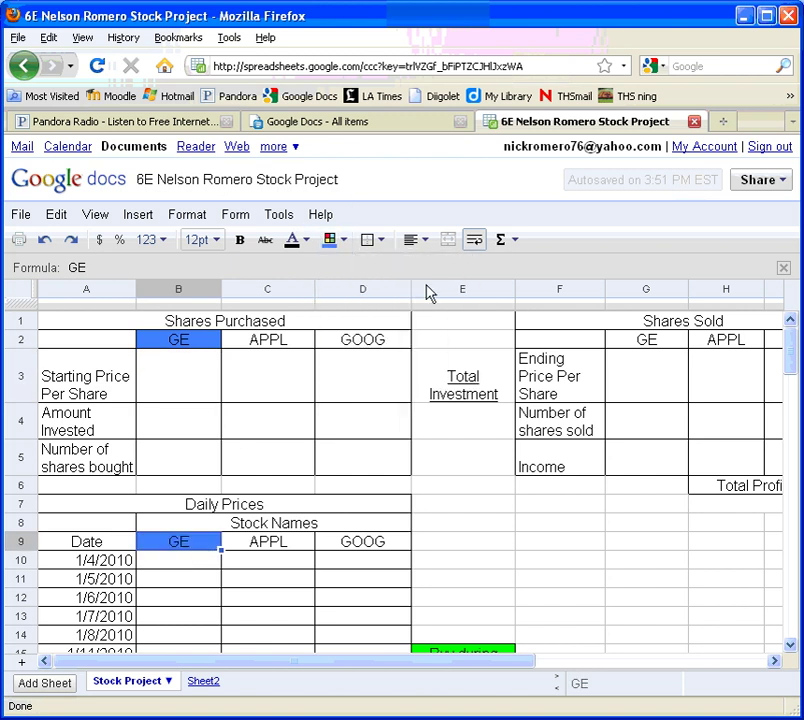
pyautogui.click(668, 342)
pyautogui.click(342, 241)
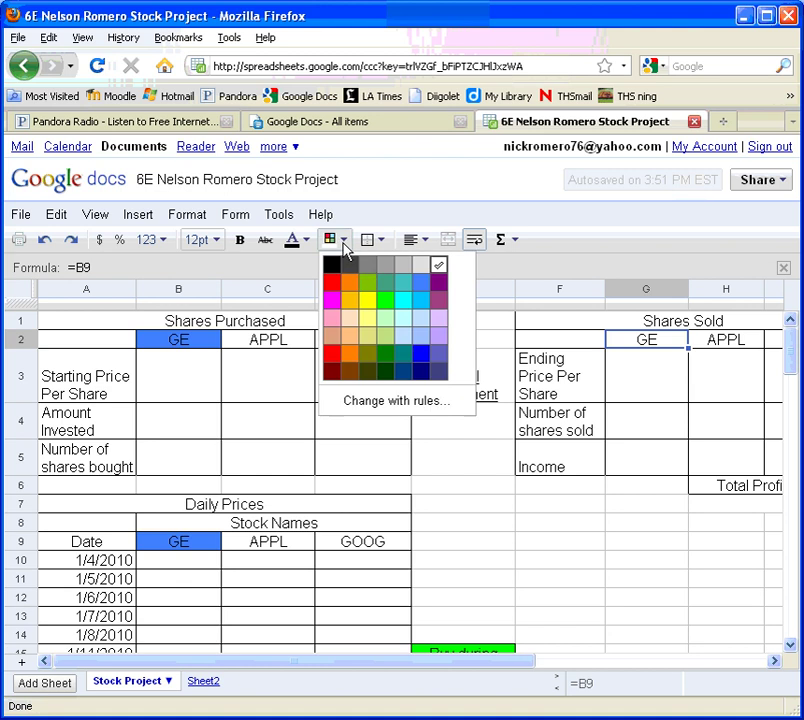
pyautogui.click(419, 284)
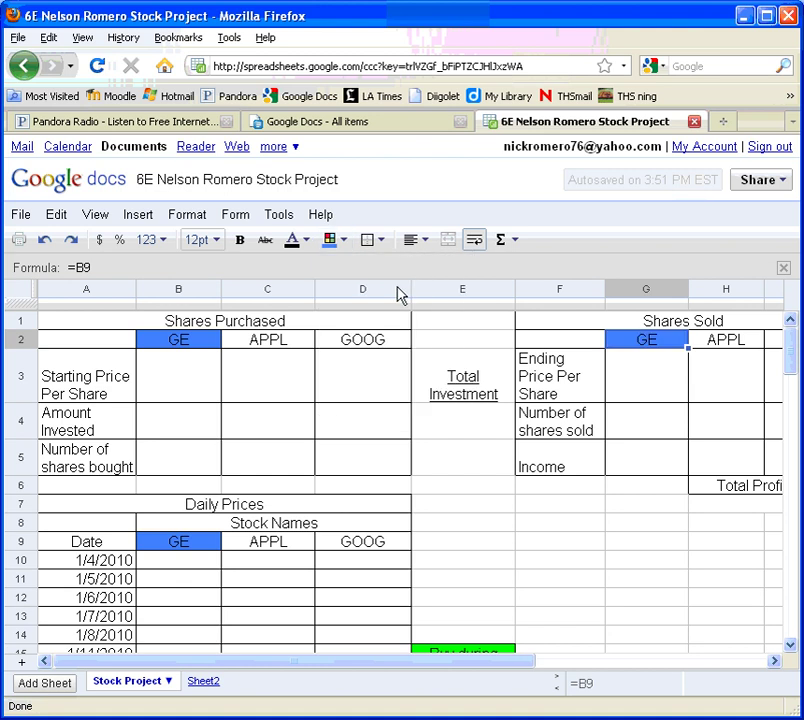
# Fill the APPL cells C2, C9 and H2 with green
pyautogui.click(294, 343)
pyautogui.click(336, 243)
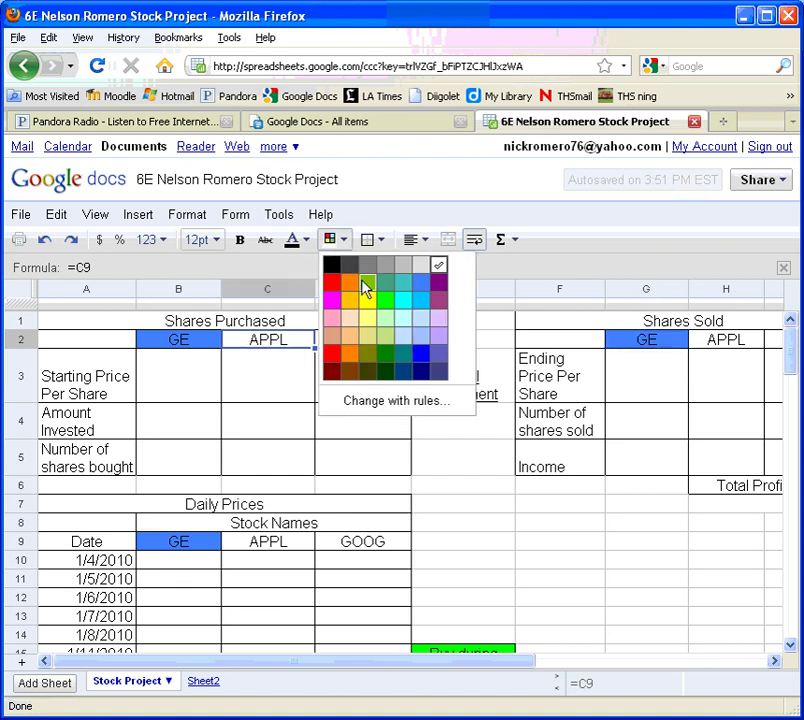
pyautogui.click(388, 304)
pyautogui.click(282, 545)
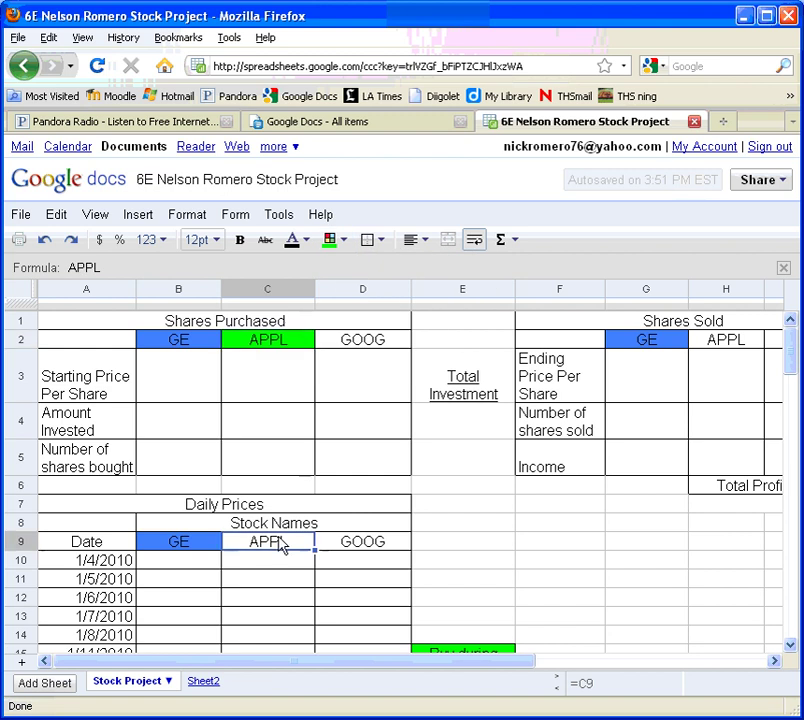
pyautogui.click(330, 243)
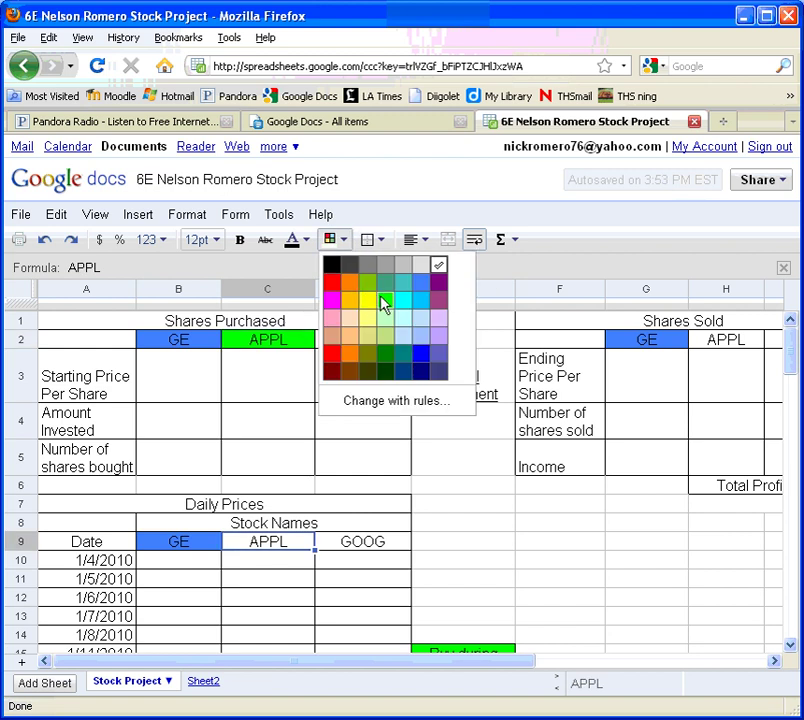
pyautogui.click(382, 301)
pyautogui.click(733, 348)
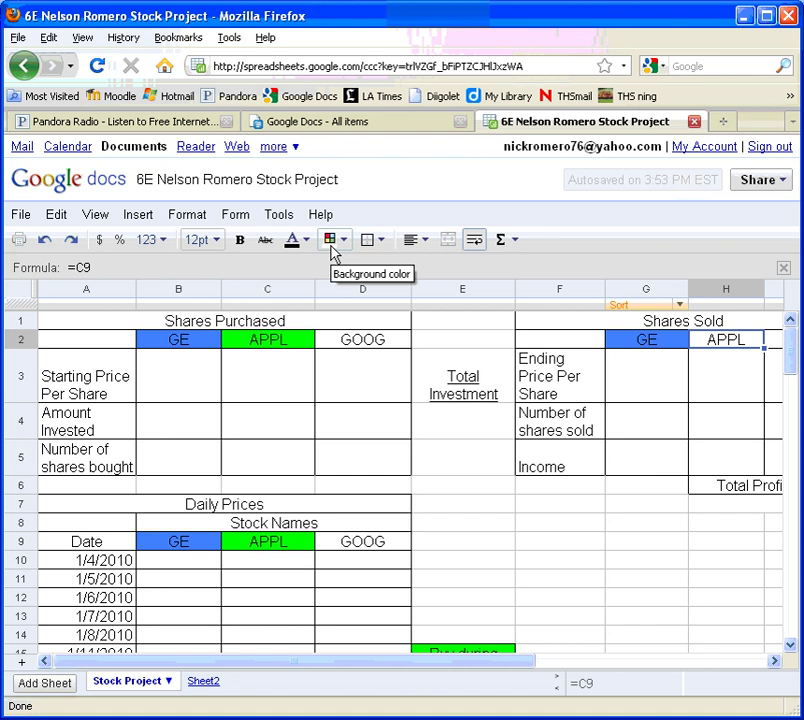
pyautogui.click(331, 246)
pyautogui.click(390, 301)
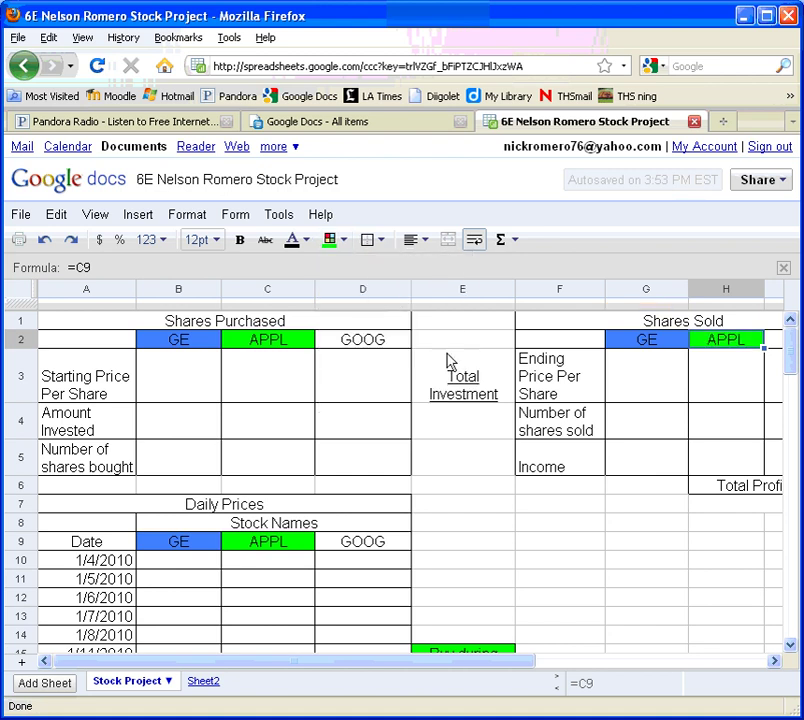
# Fill the GOOG cells D2, D9 and I2 with orange
pyautogui.click(389, 342)
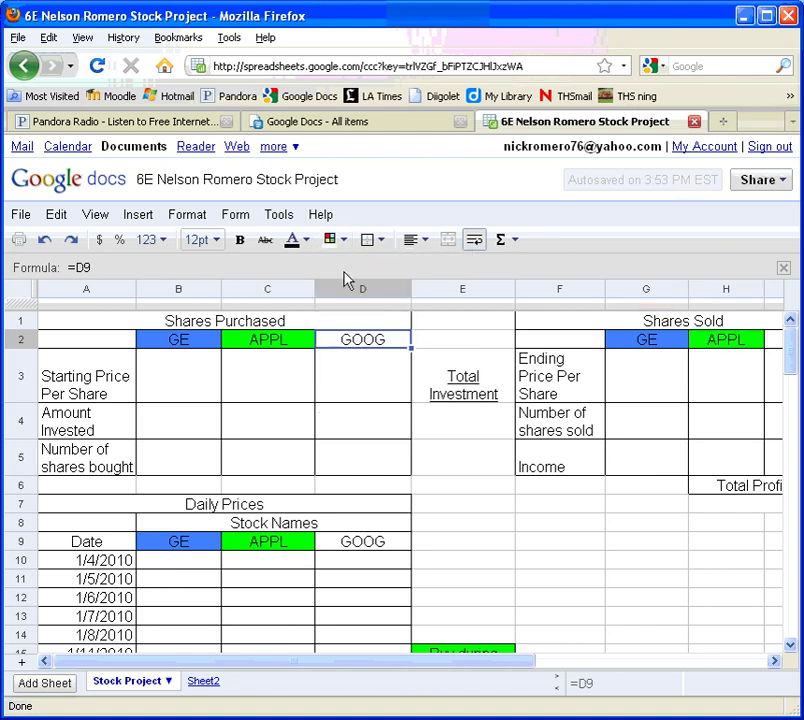
pyautogui.click(332, 243)
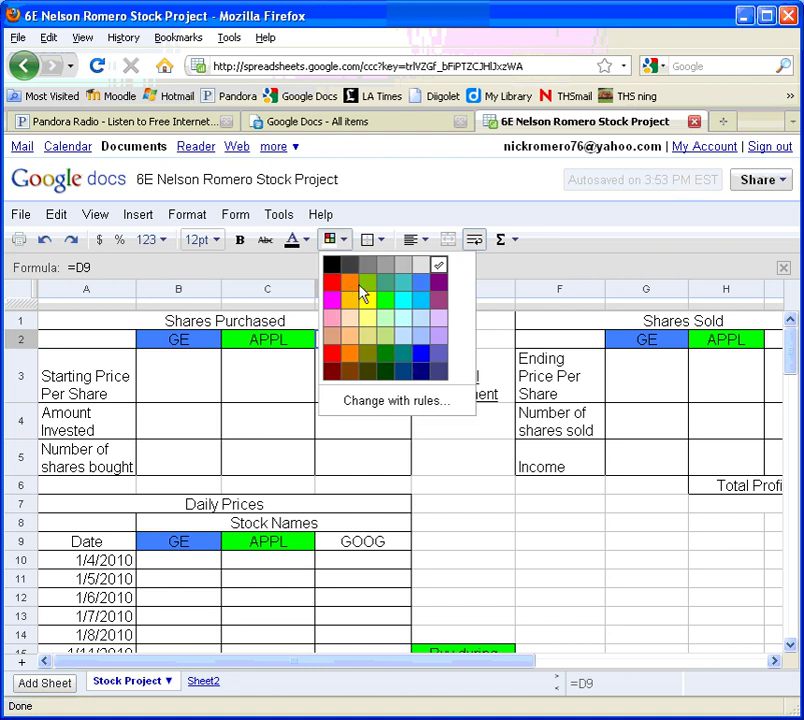
pyautogui.click(349, 282)
pyautogui.click(362, 545)
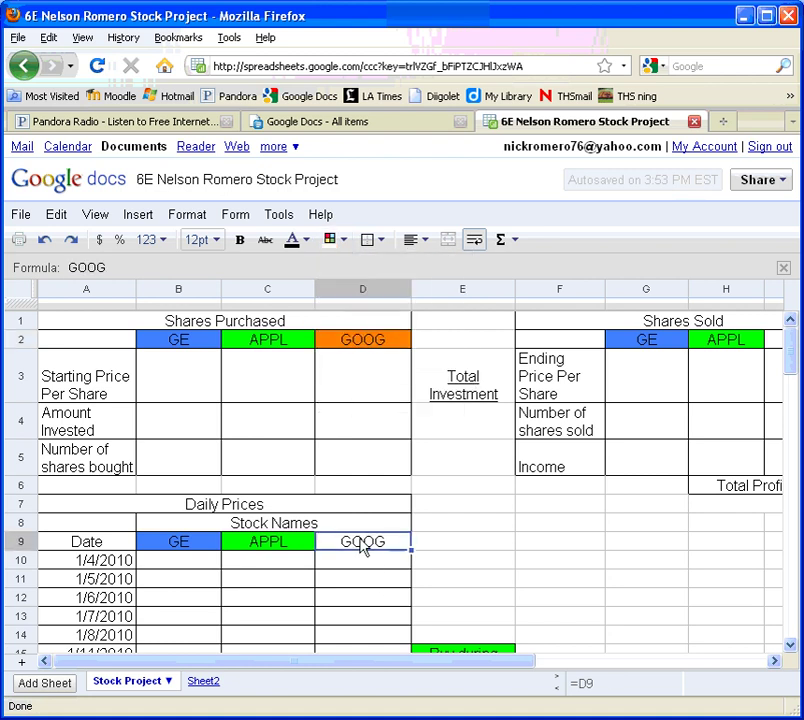
pyautogui.click(340, 240)
pyautogui.click(350, 282)
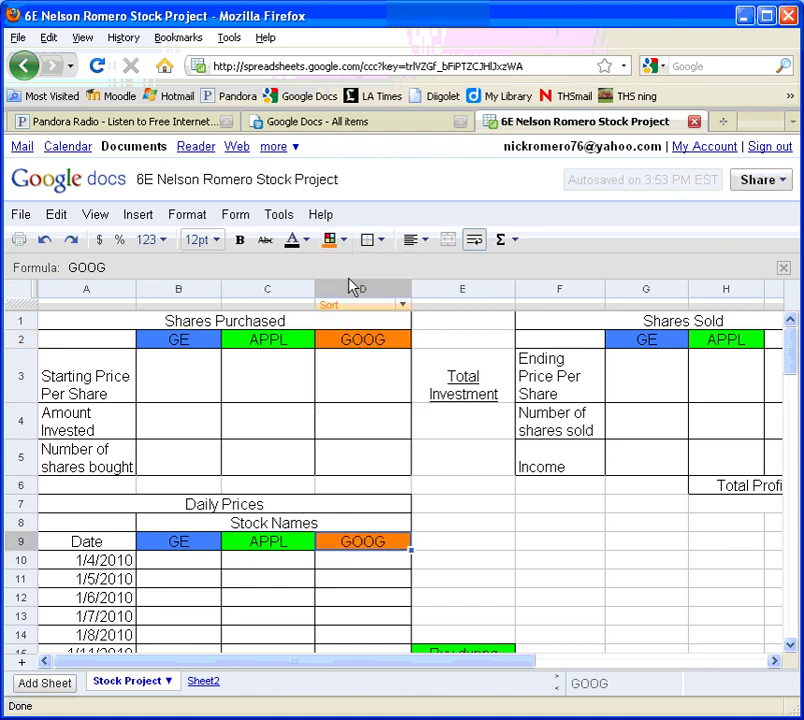
pyautogui.click(776, 338)
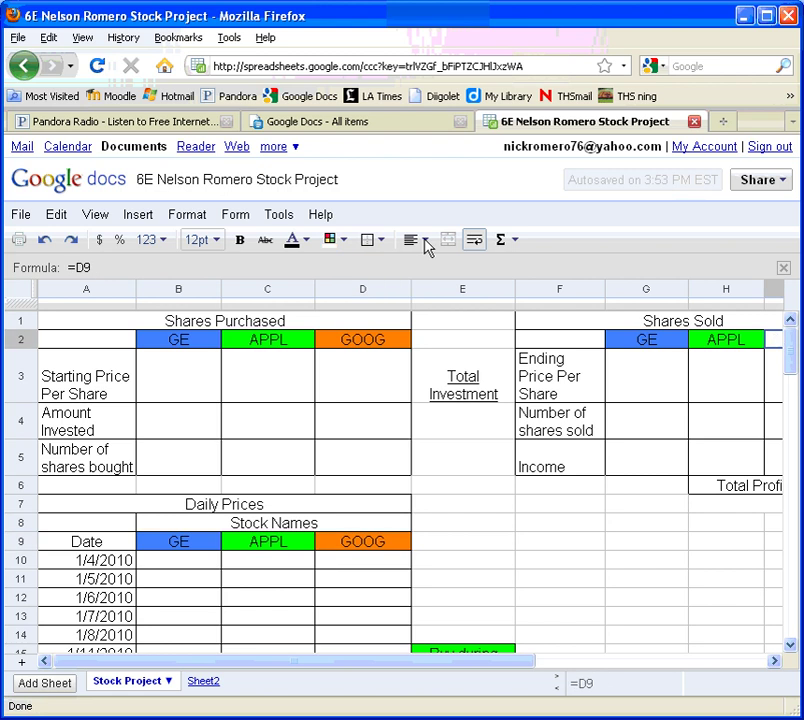
pyautogui.click(340, 240)
pyautogui.click(350, 282)
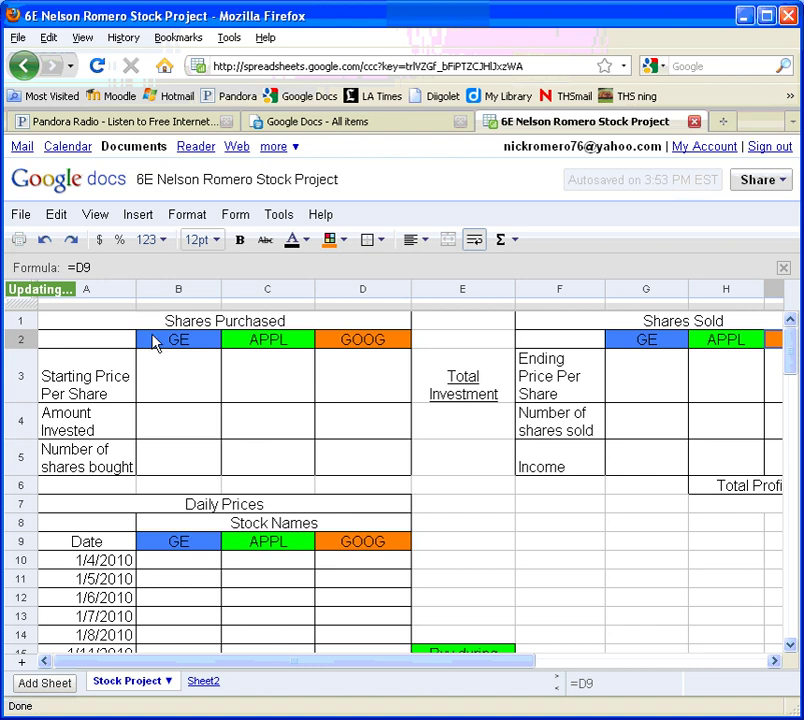
# Bold the stock headers in B2:D2, the Shares Sold row G2 onward, and B9:D9
pyautogui.moveTo(158, 342); pyautogui.dragTo(343, 342)
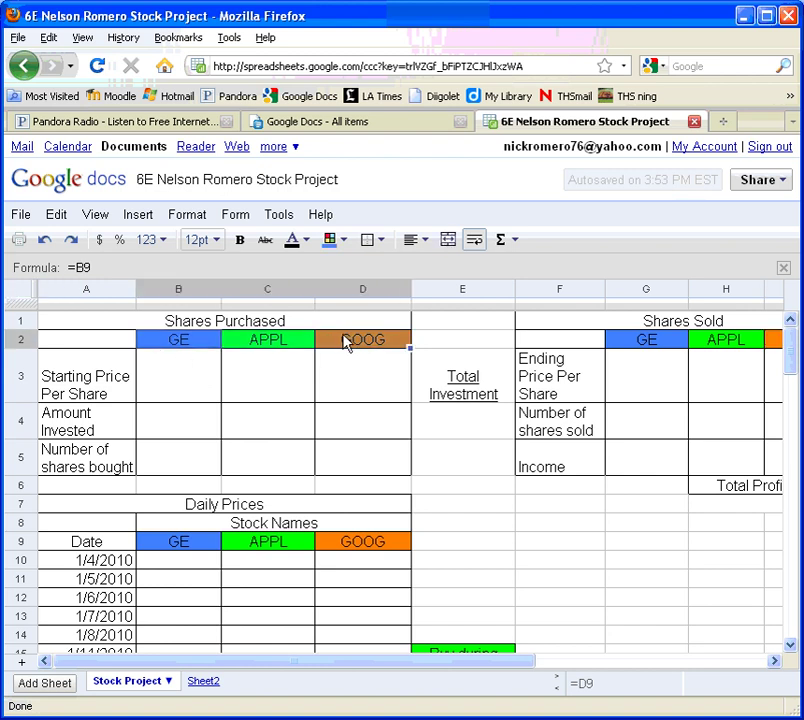
pyautogui.click(240, 243)
pyautogui.moveTo(648, 345); pyautogui.dragTo(772, 341)
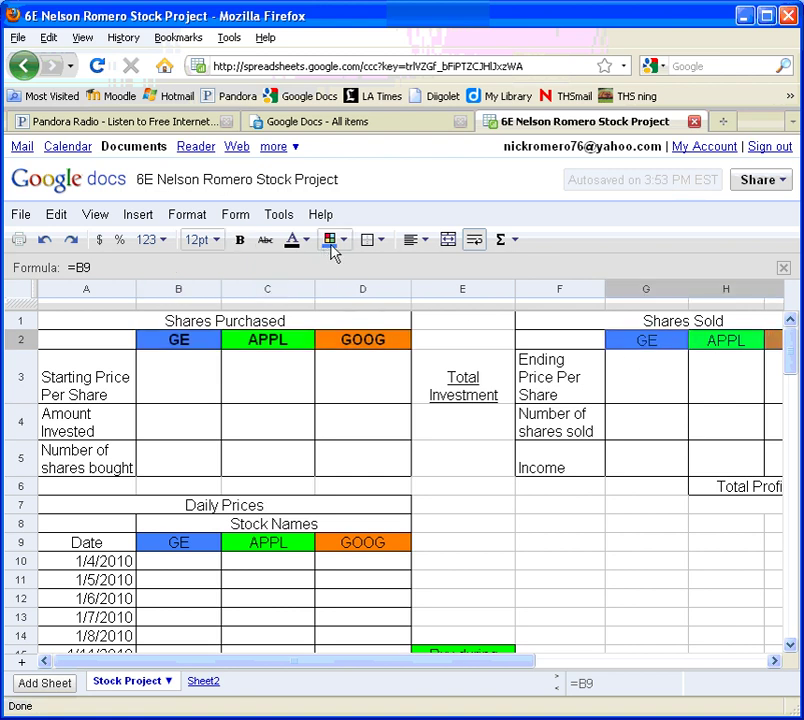
pyautogui.click(245, 242)
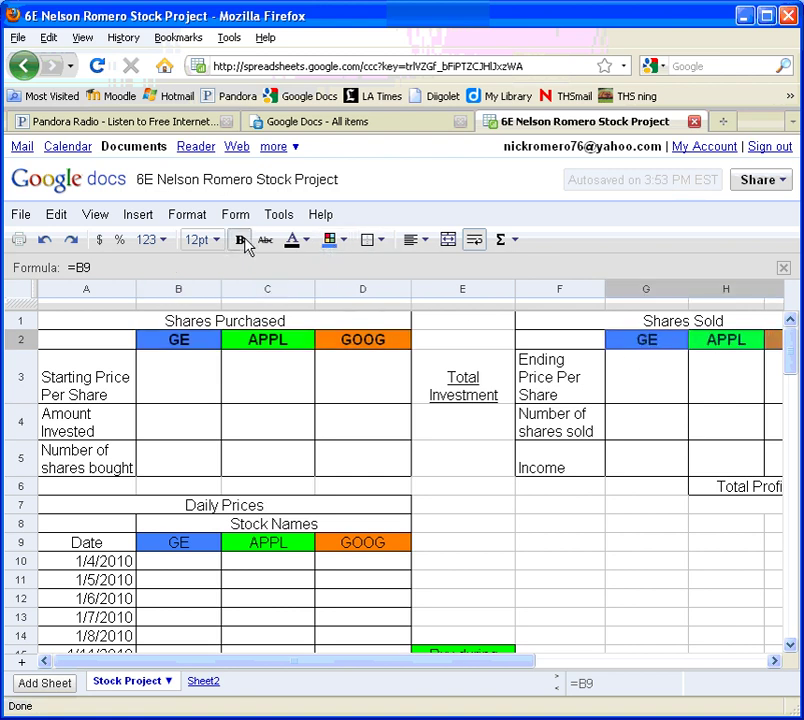
pyautogui.moveTo(160, 544); pyautogui.dragTo(352, 550)
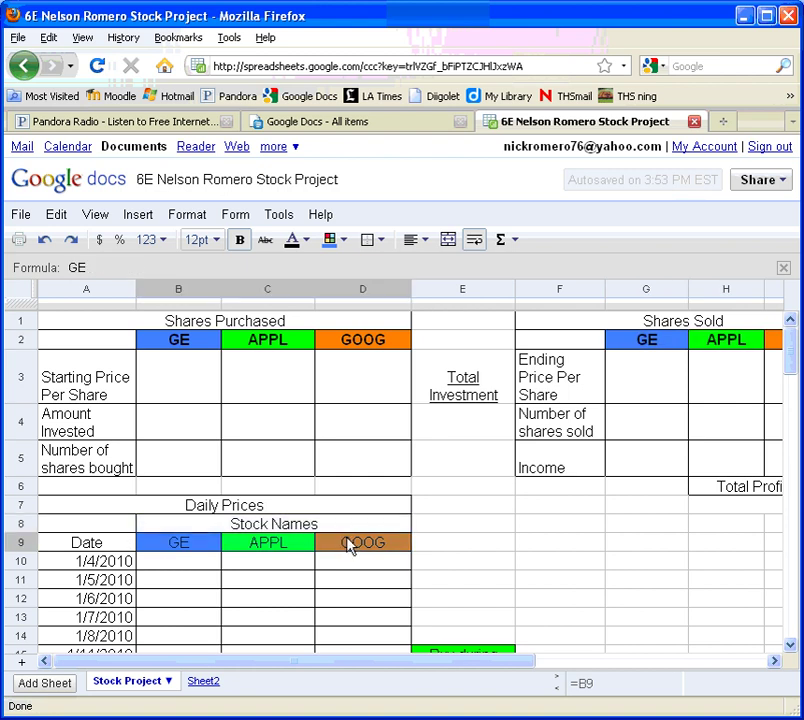
pyautogui.click(240, 241)
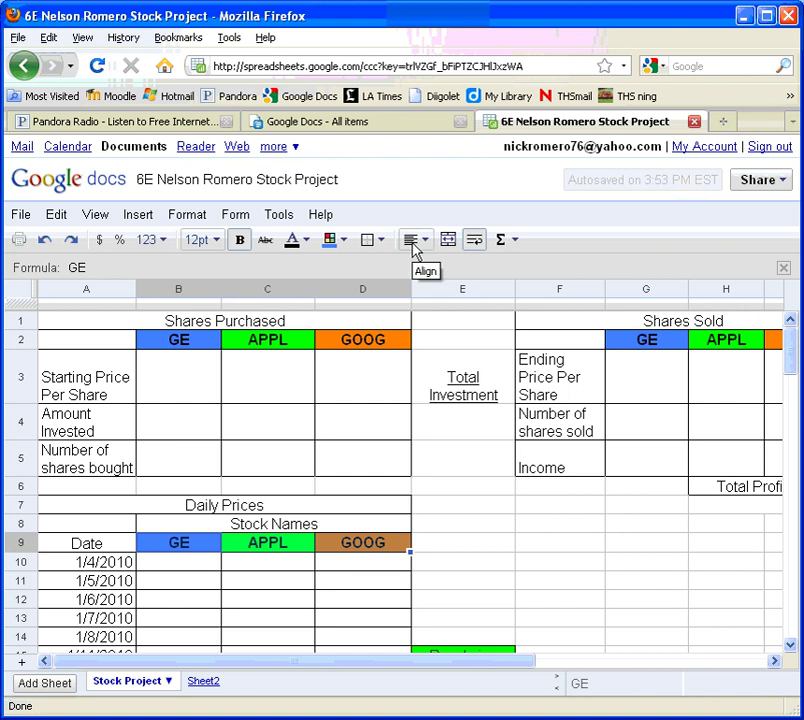
# Give the A3 'Starting Price Per Share' label middle vertical and center horizontal alignment
pyautogui.click(72, 382)
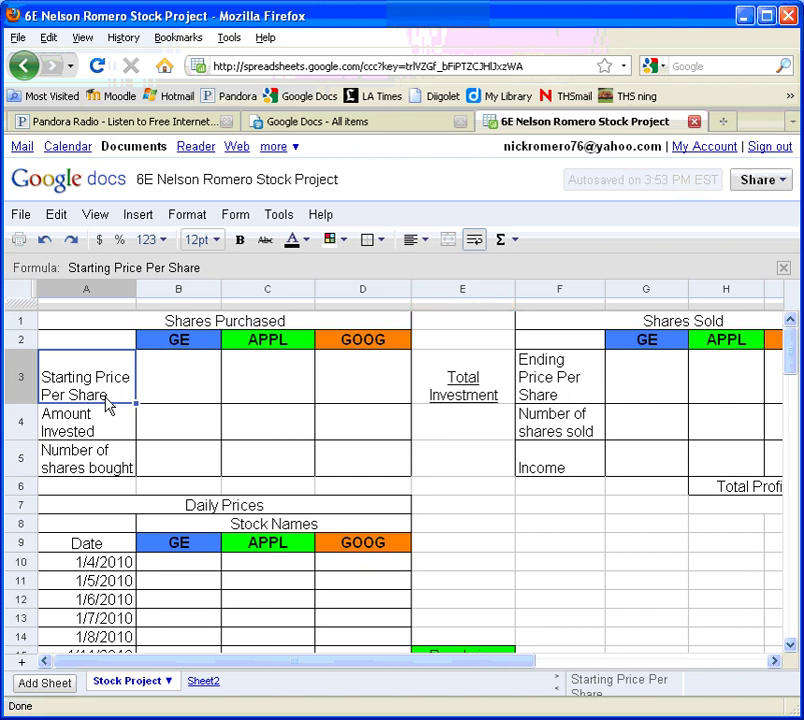
pyautogui.click(411, 243)
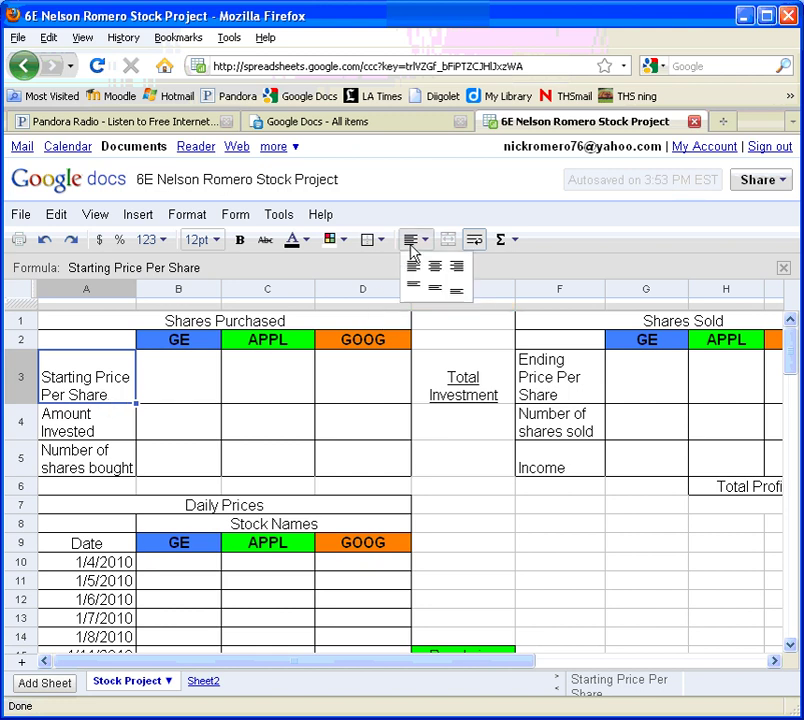
pyautogui.click(433, 292)
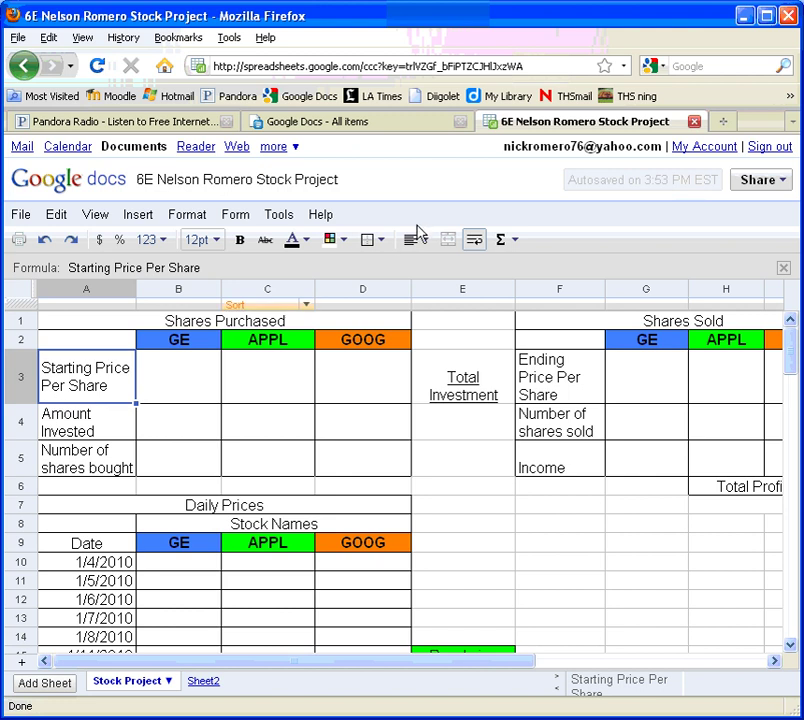
pyautogui.click(413, 242)
pyautogui.click(434, 268)
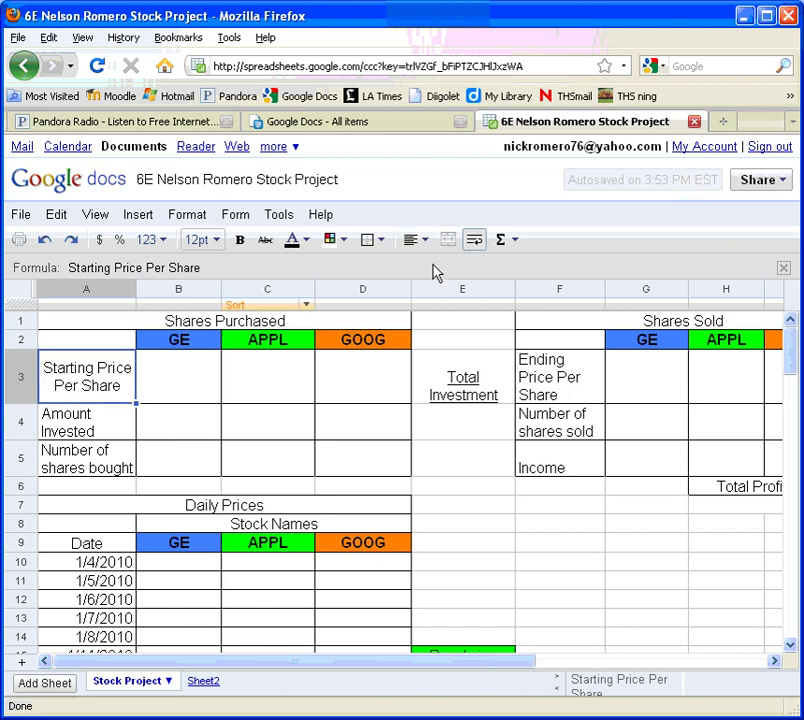